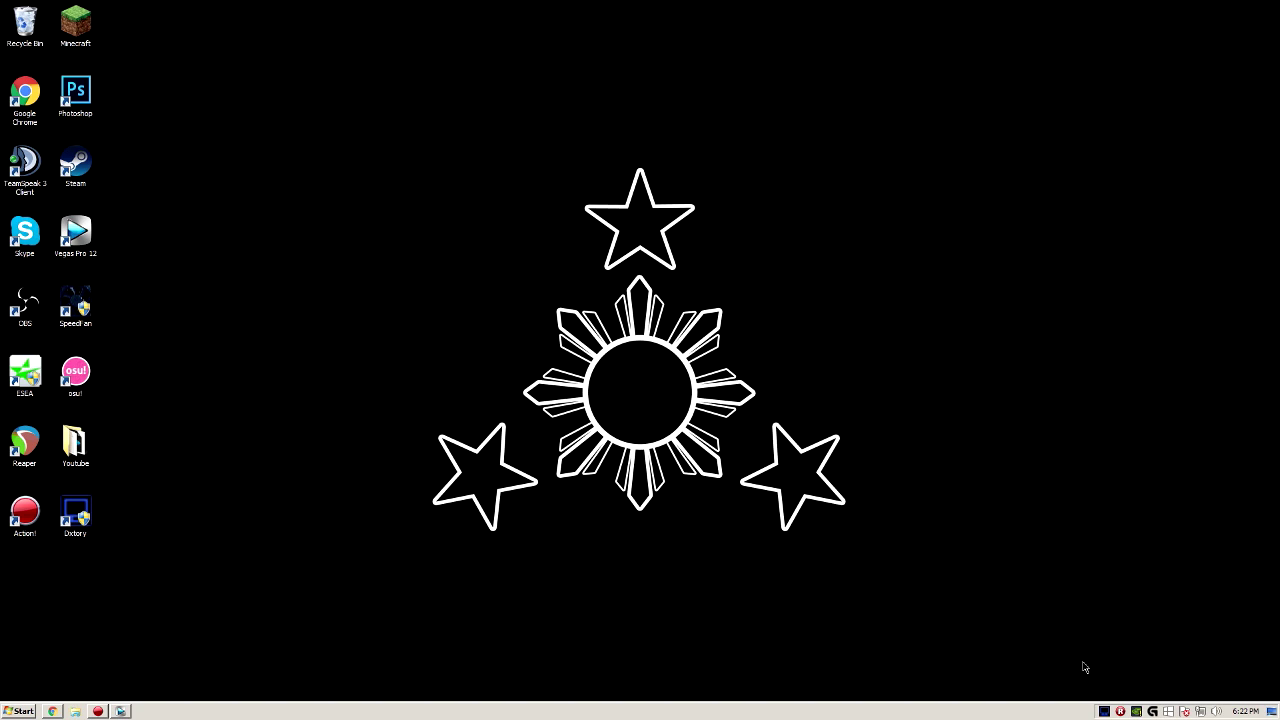
Open Dxtory from the system tray and browse its Overlay, Folder and Hotkey tabs
click(1103, 711)
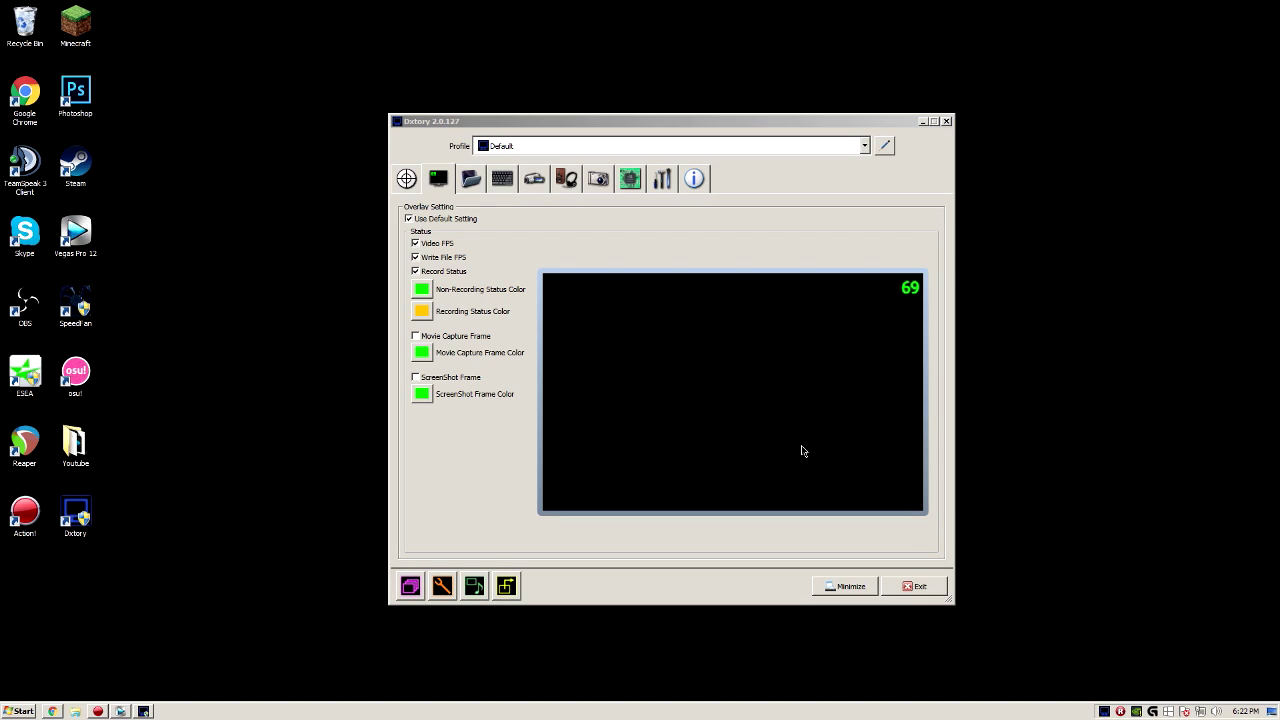
click(471, 180)
click(502, 180)
click(472, 181)
click(438, 180)
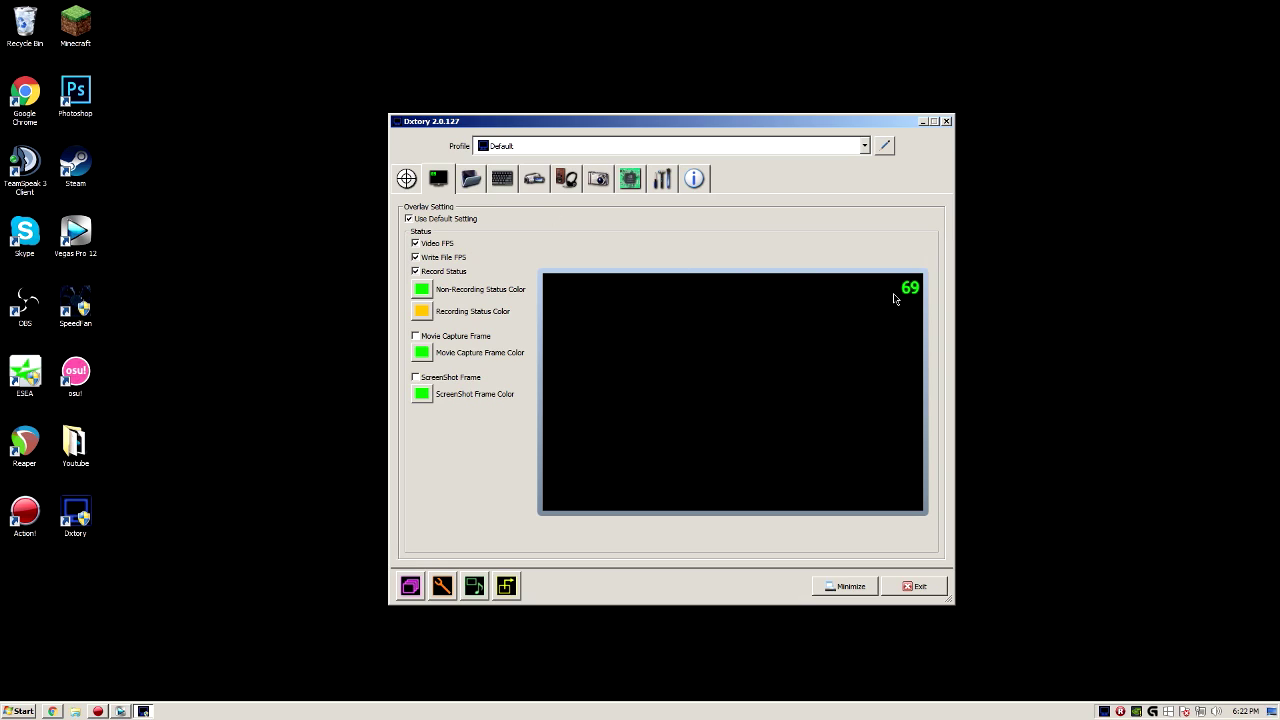
Show the Movie settings with Lagarith Lossless Codec at 60 fps, then switch to Chrome
click(471, 180)
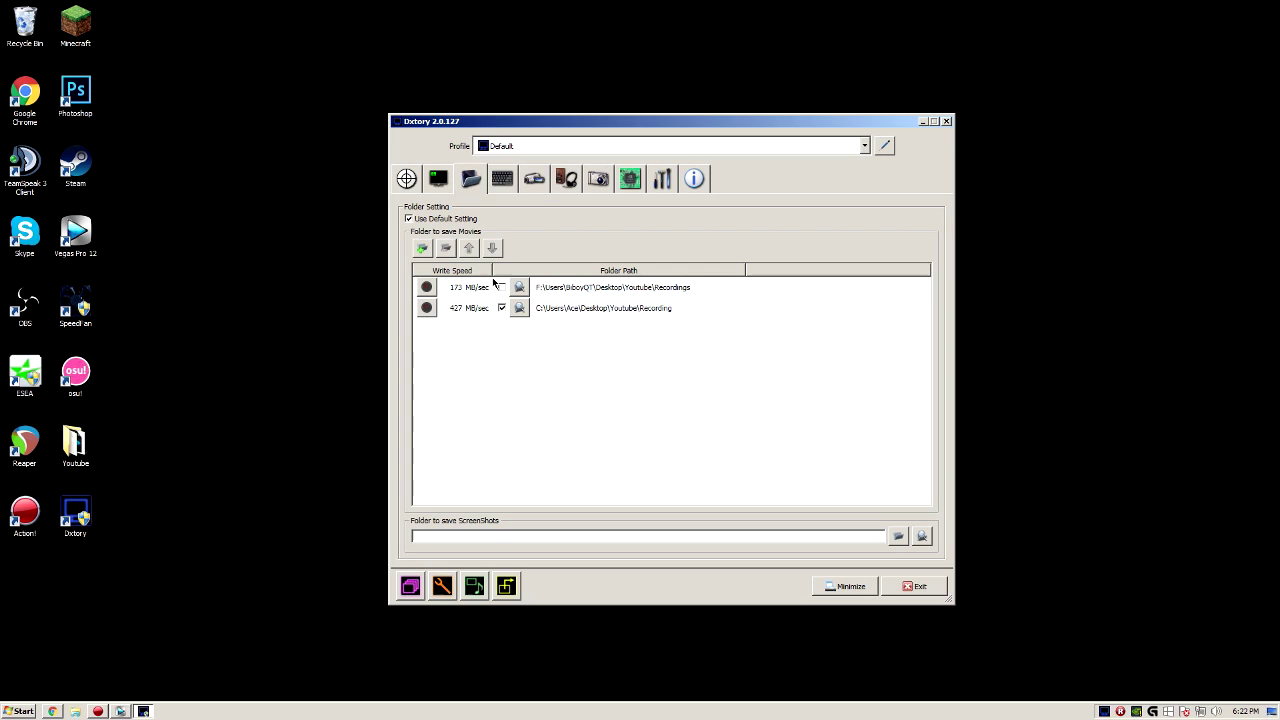
click(494, 183)
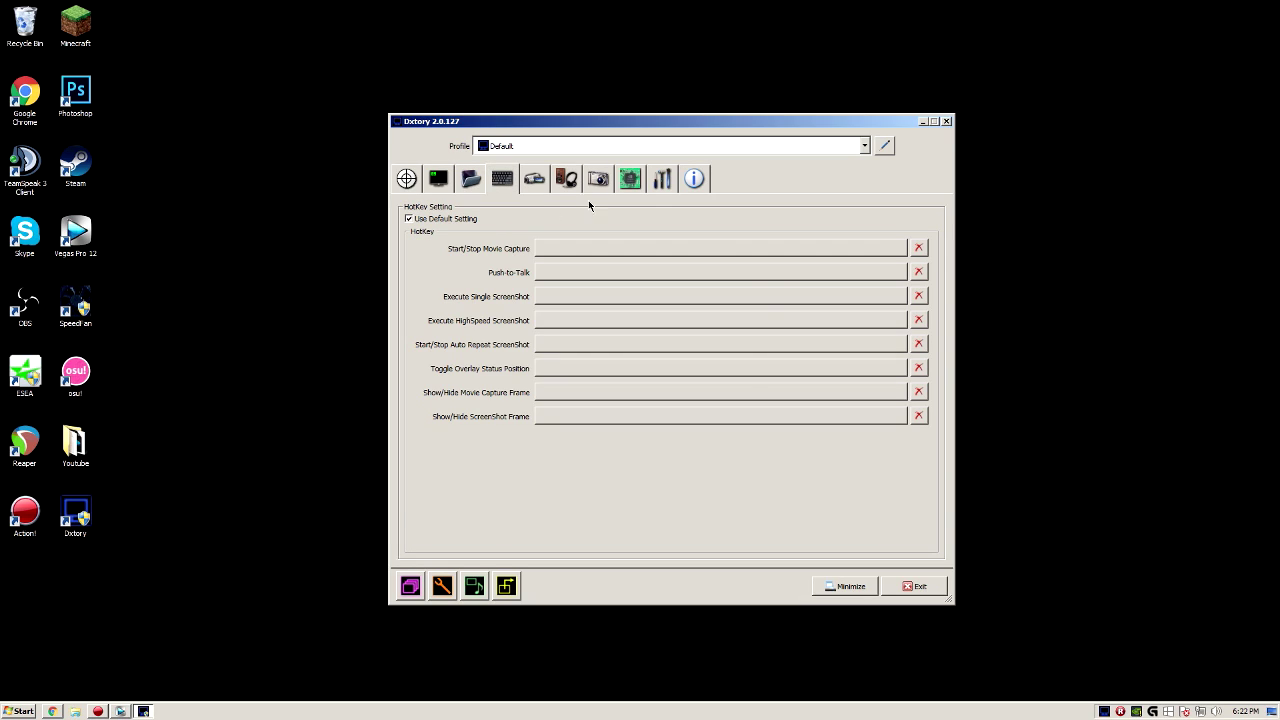
click(533, 181)
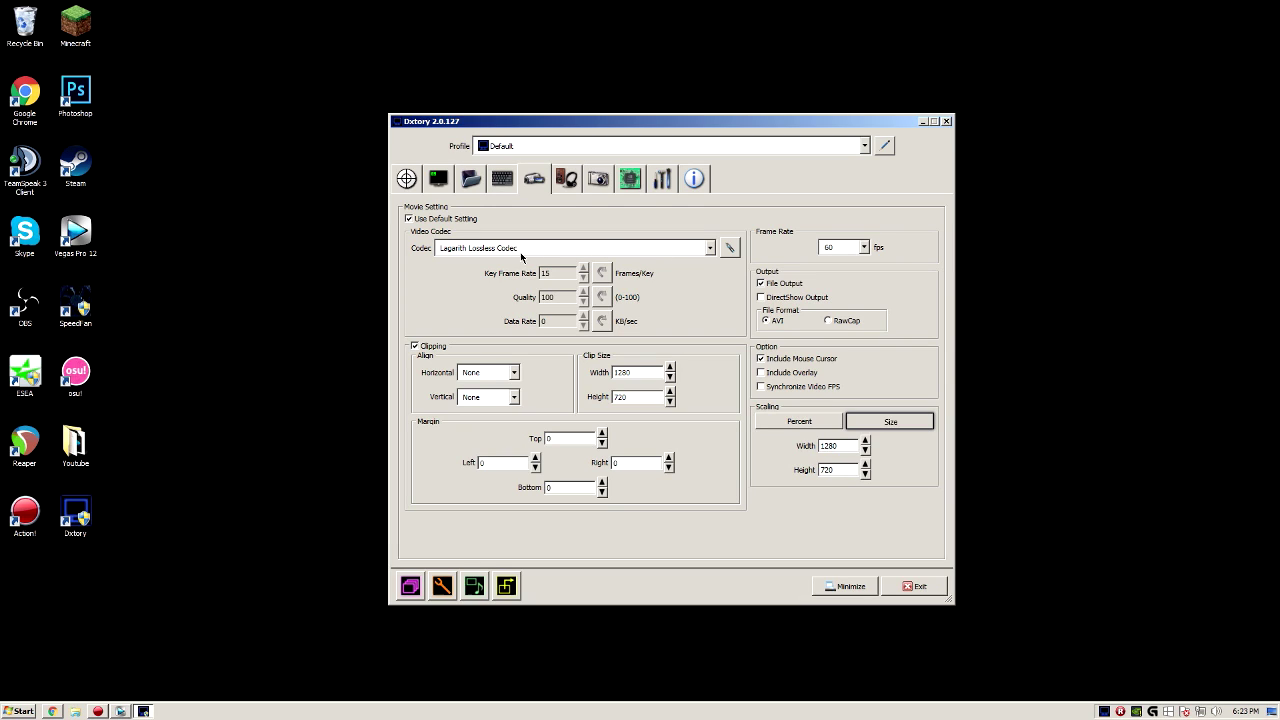
click(53, 711)
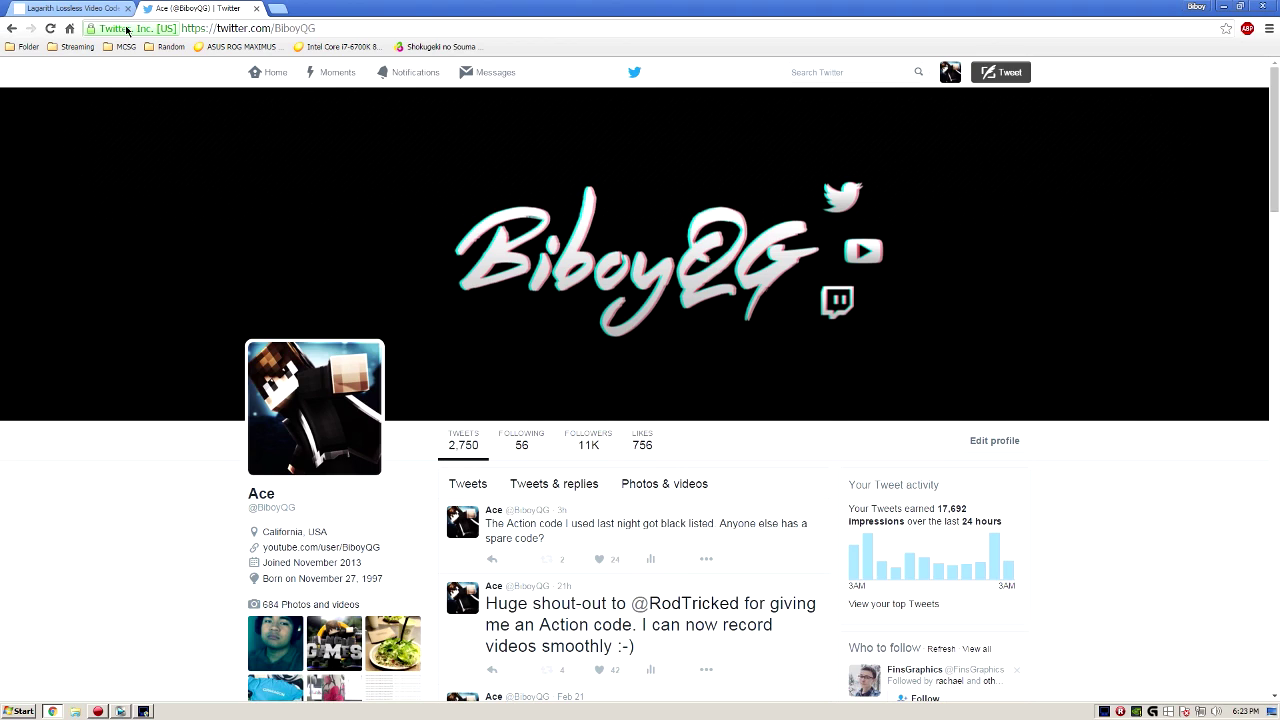
click(70, 8)
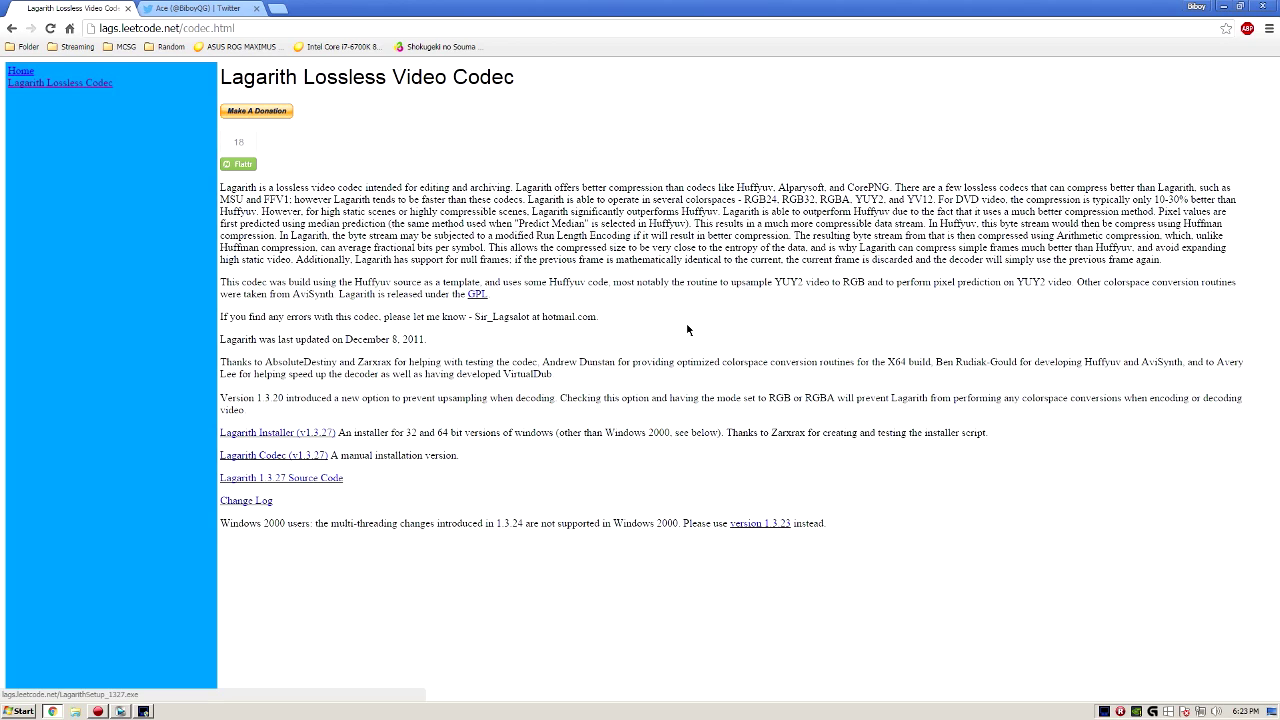
click(1223, 6)
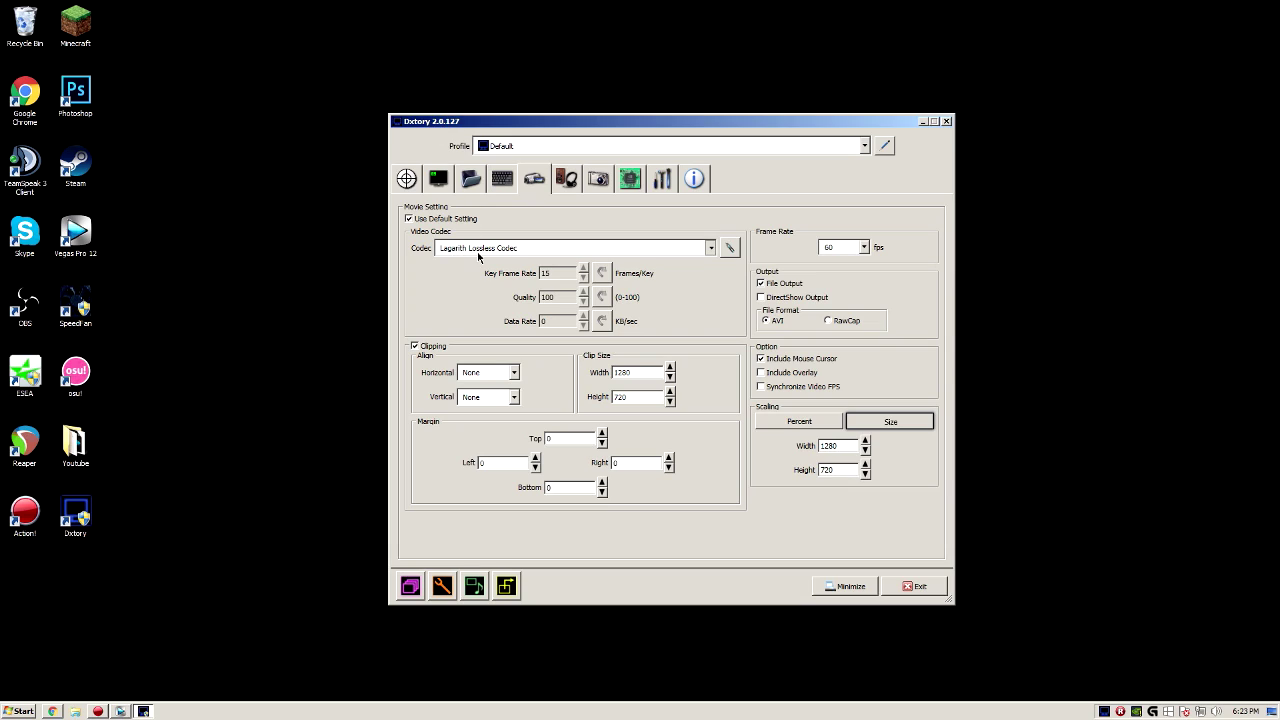
Configure the Lagarith codec to YV12 mode with multithreading and confirm it
click(435, 247)
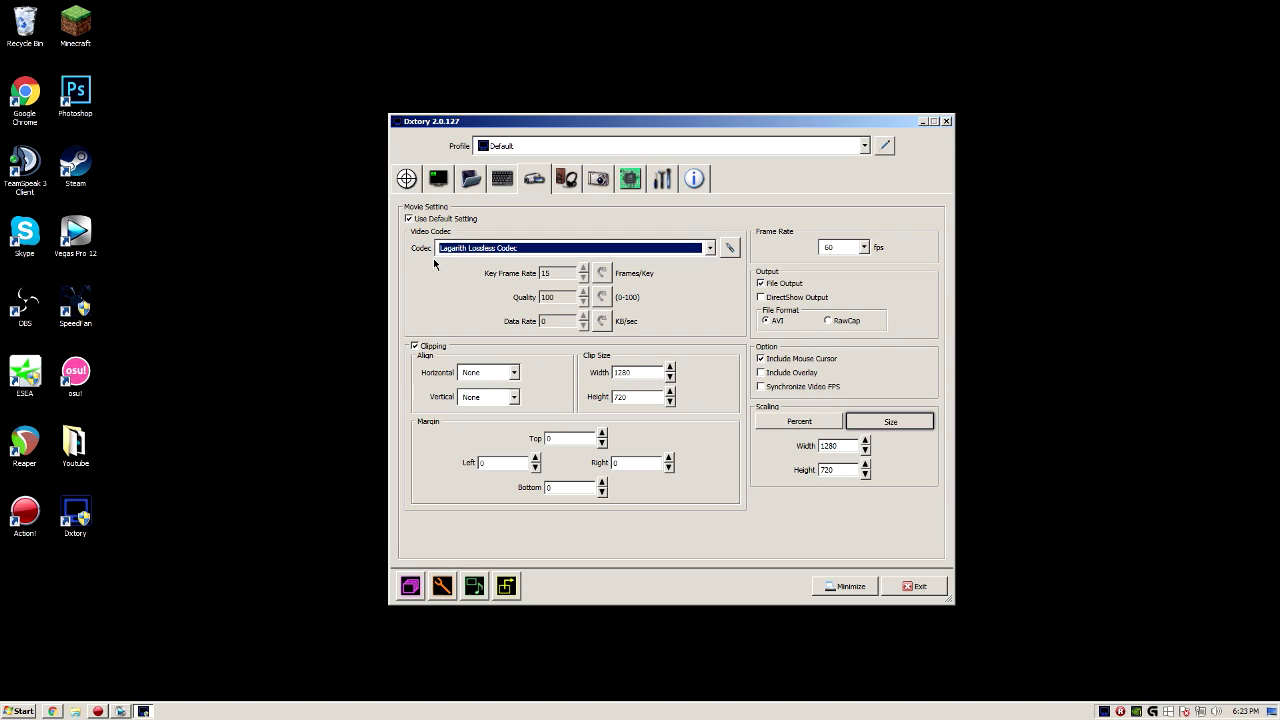
click(730, 249)
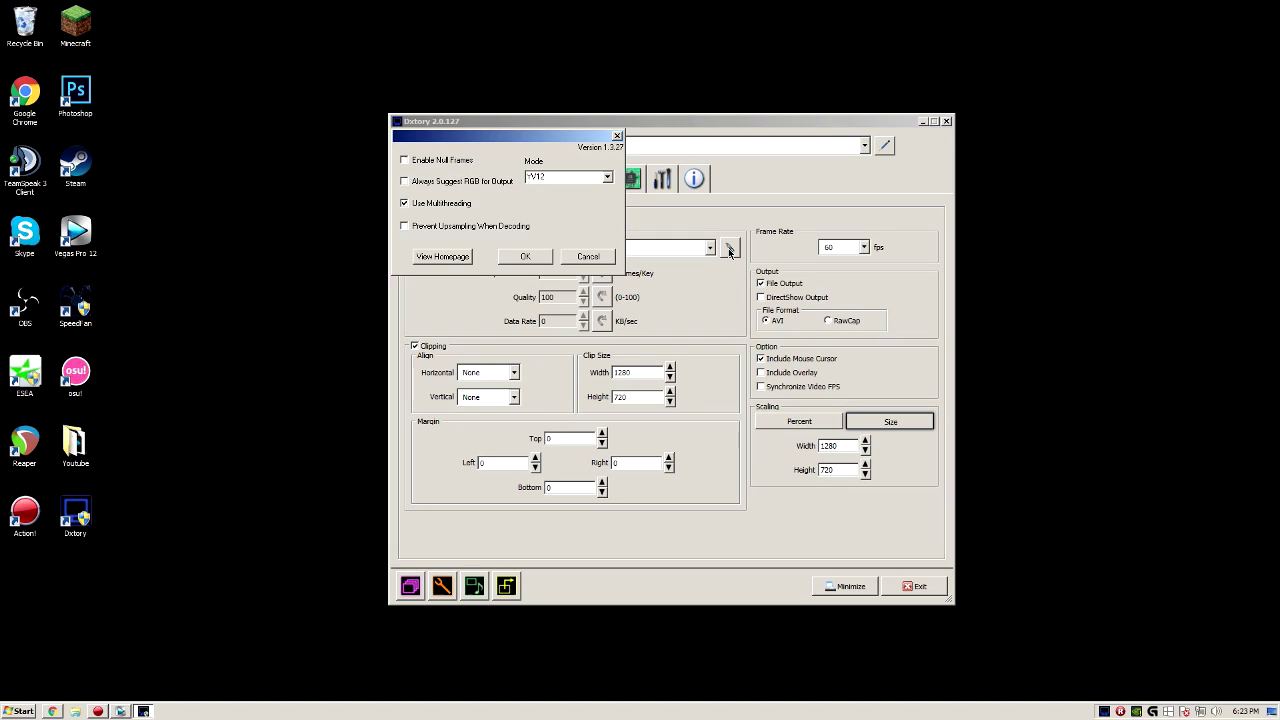
click(590, 175)
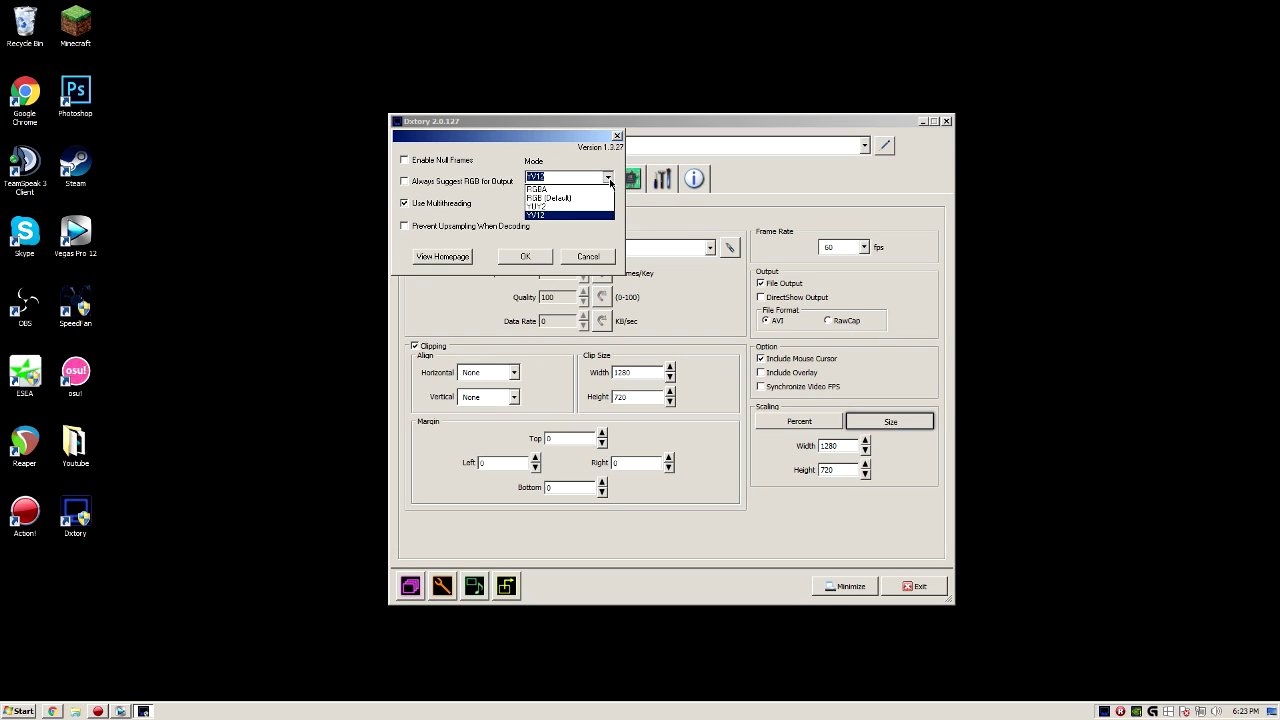
click(542, 220)
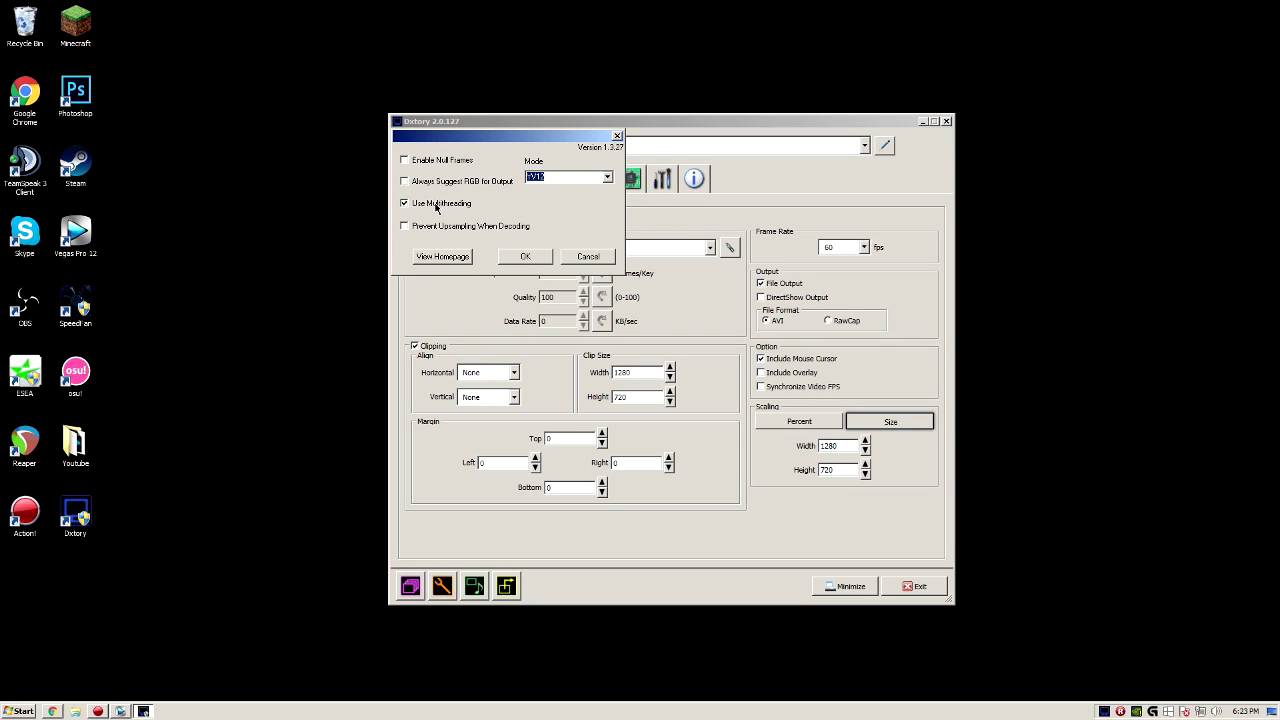
click(522, 257)
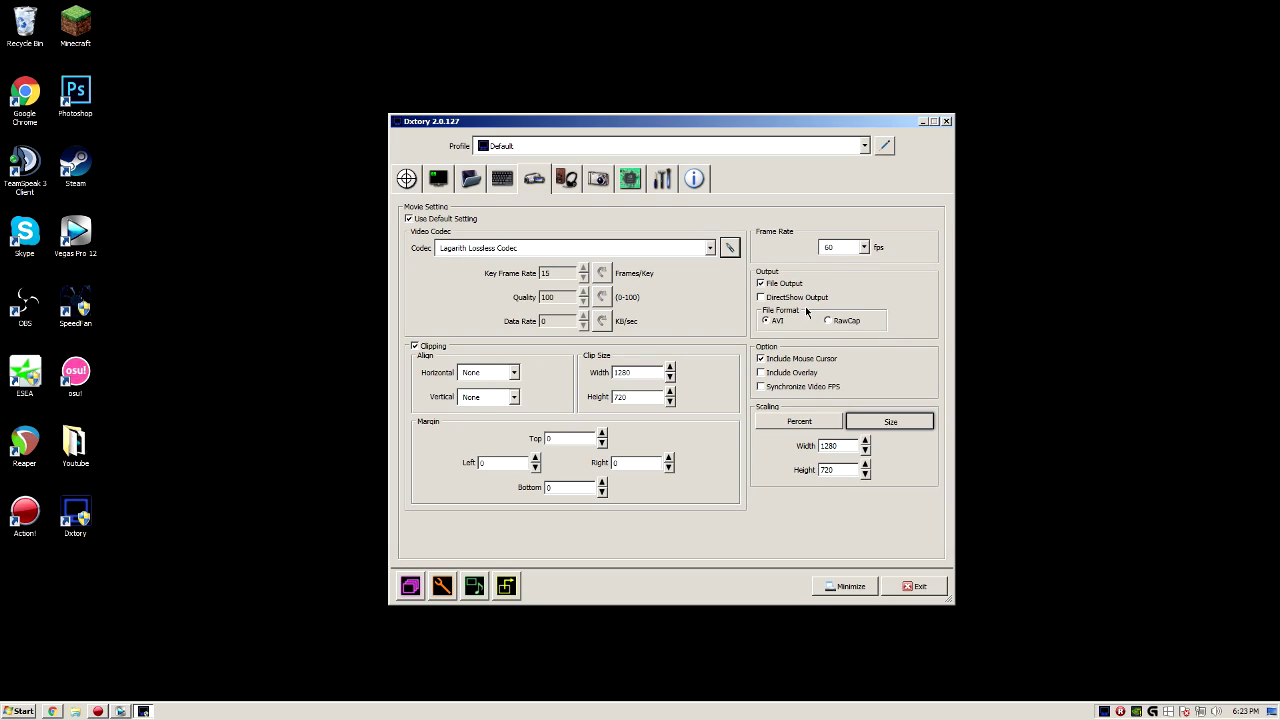
Set Dxtory movie scaling to Percent at 100% instead of 1280×720, then view Audio settings
click(432, 349)
click(806, 422)
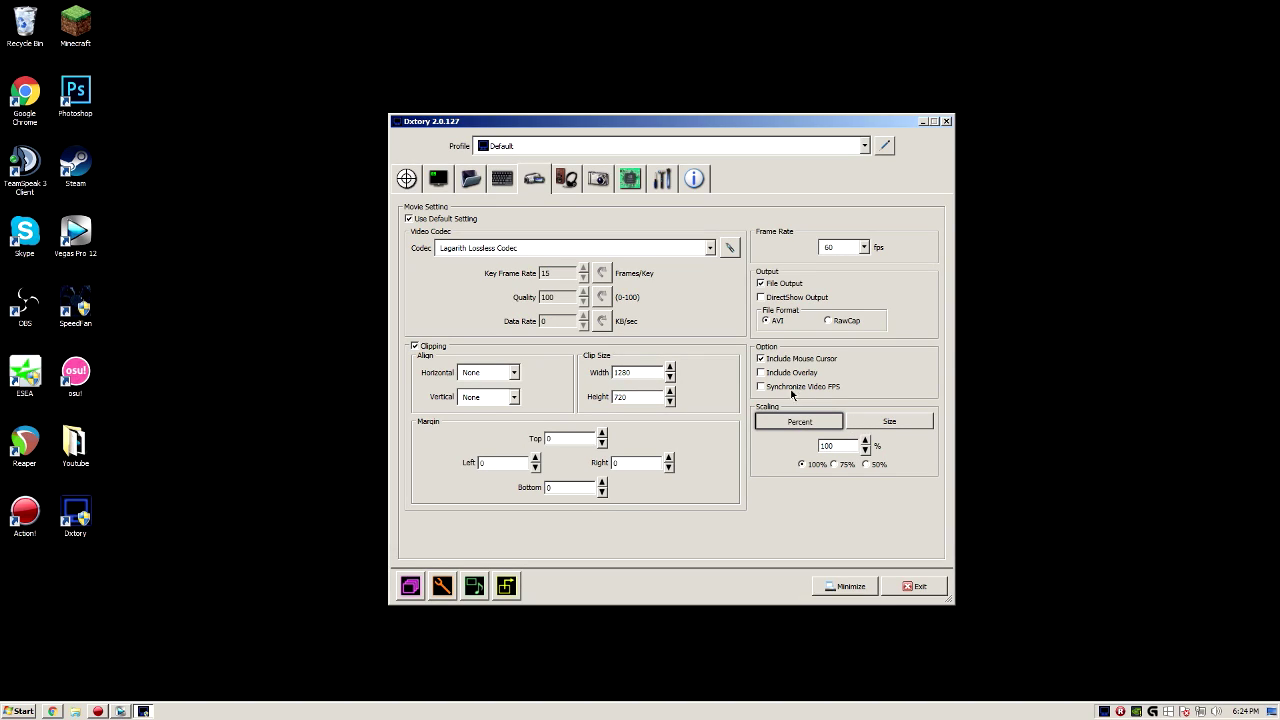
click(878, 422)
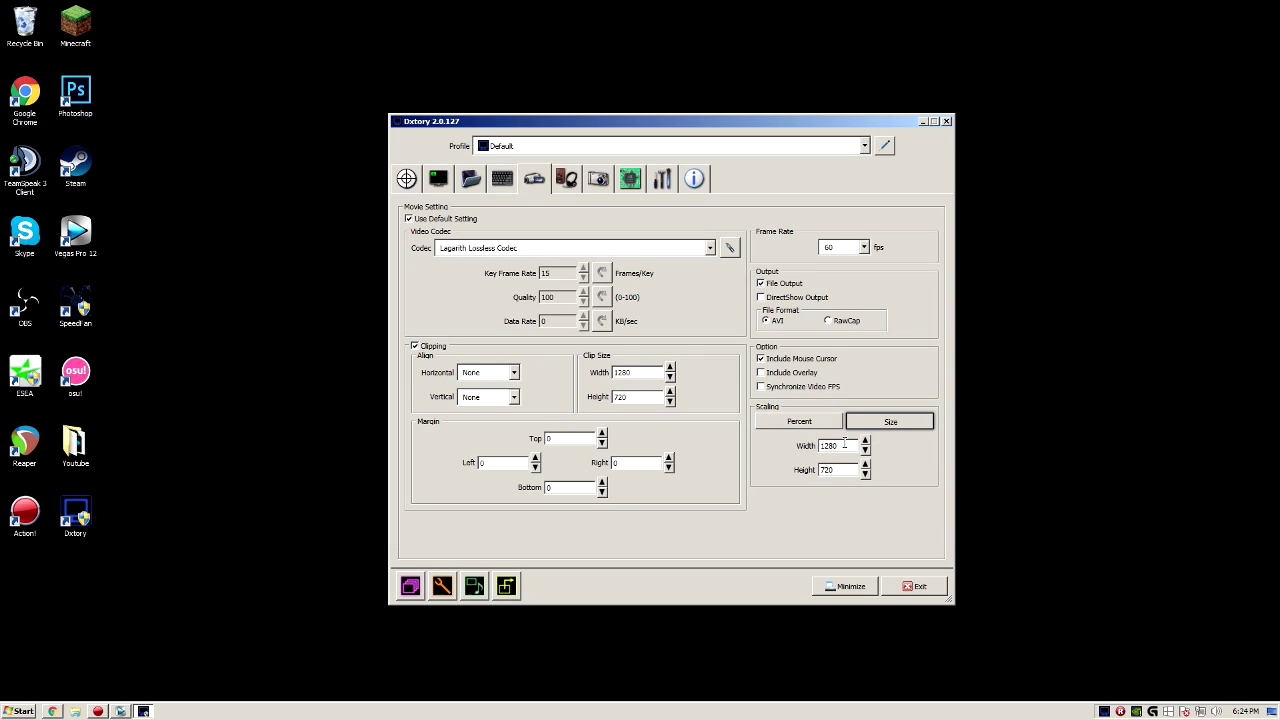
click(820, 423)
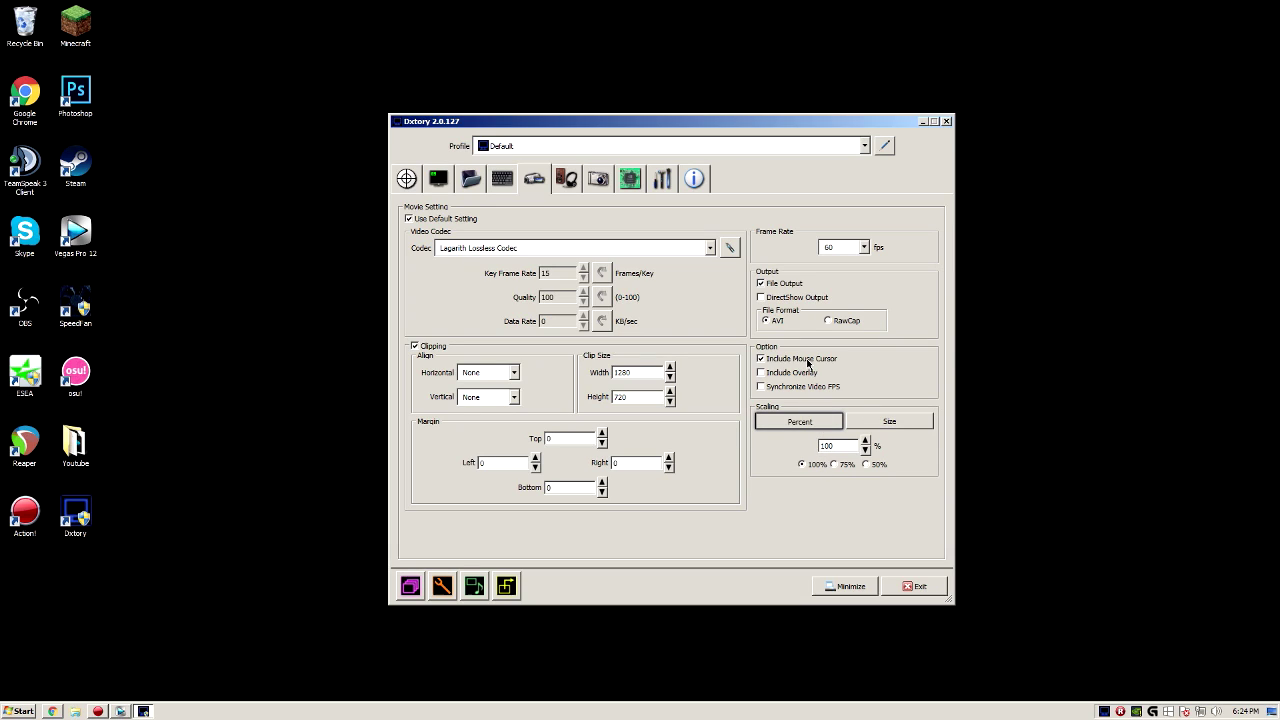
click(574, 182)
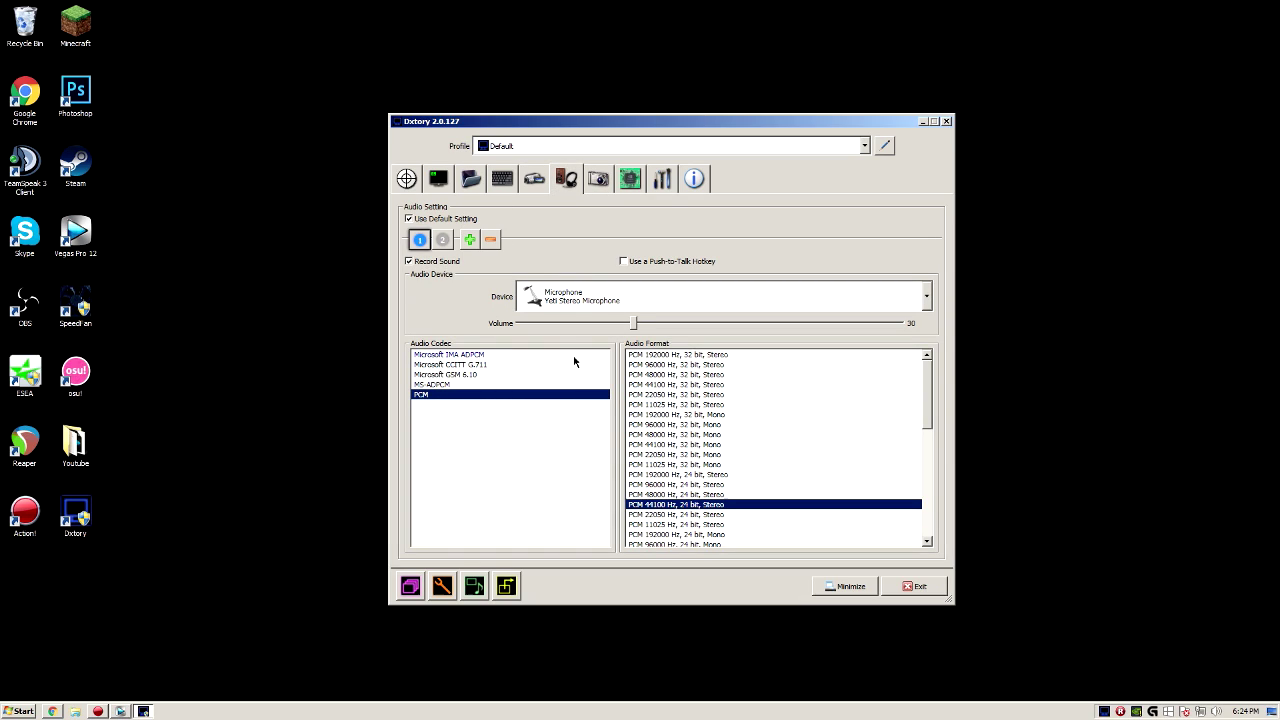
Review the headset audio source and the ScreenShot and Advanced tabs, then minimize Dxtory
scroll(930, 415, down, 3)
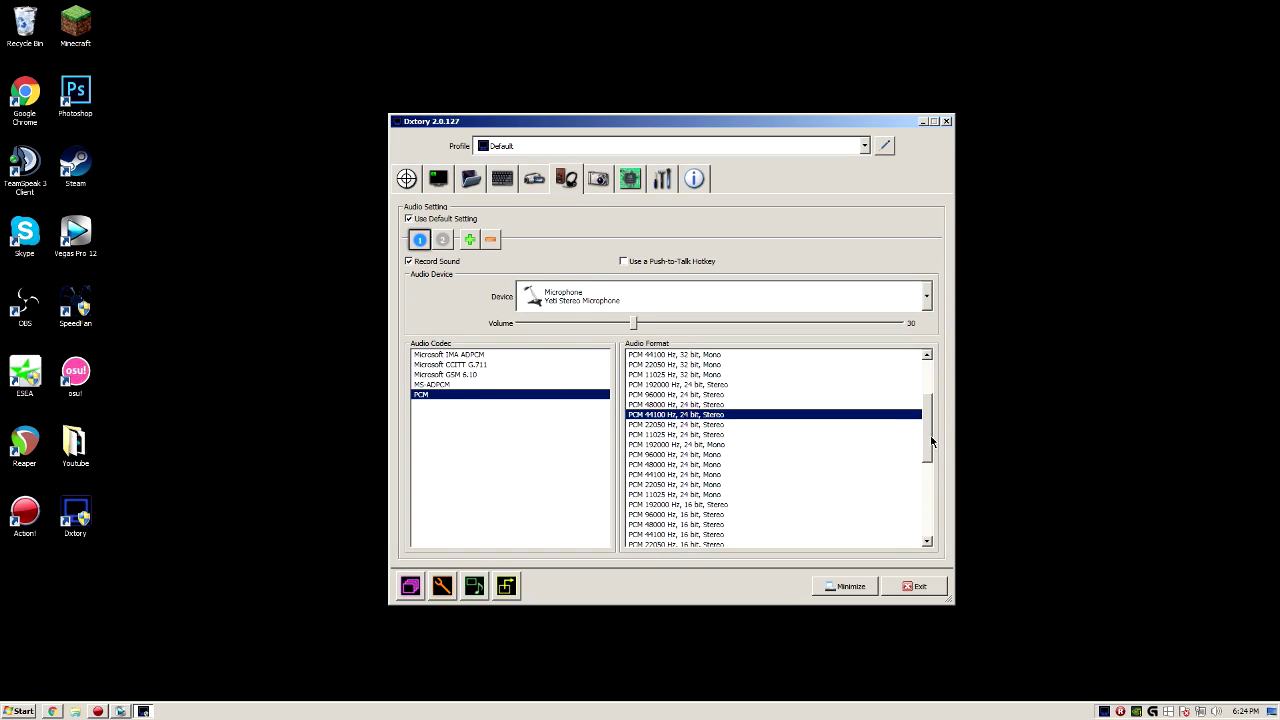
click(443, 240)
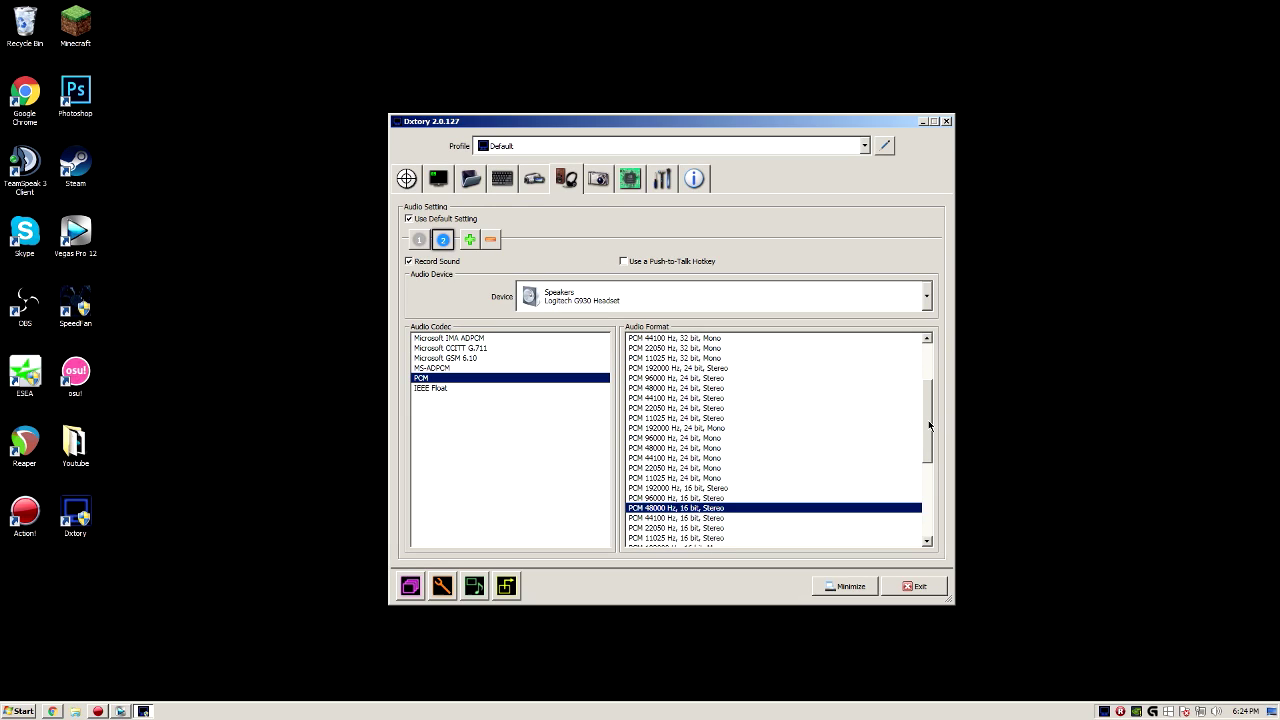
scroll(928, 440, down, 2)
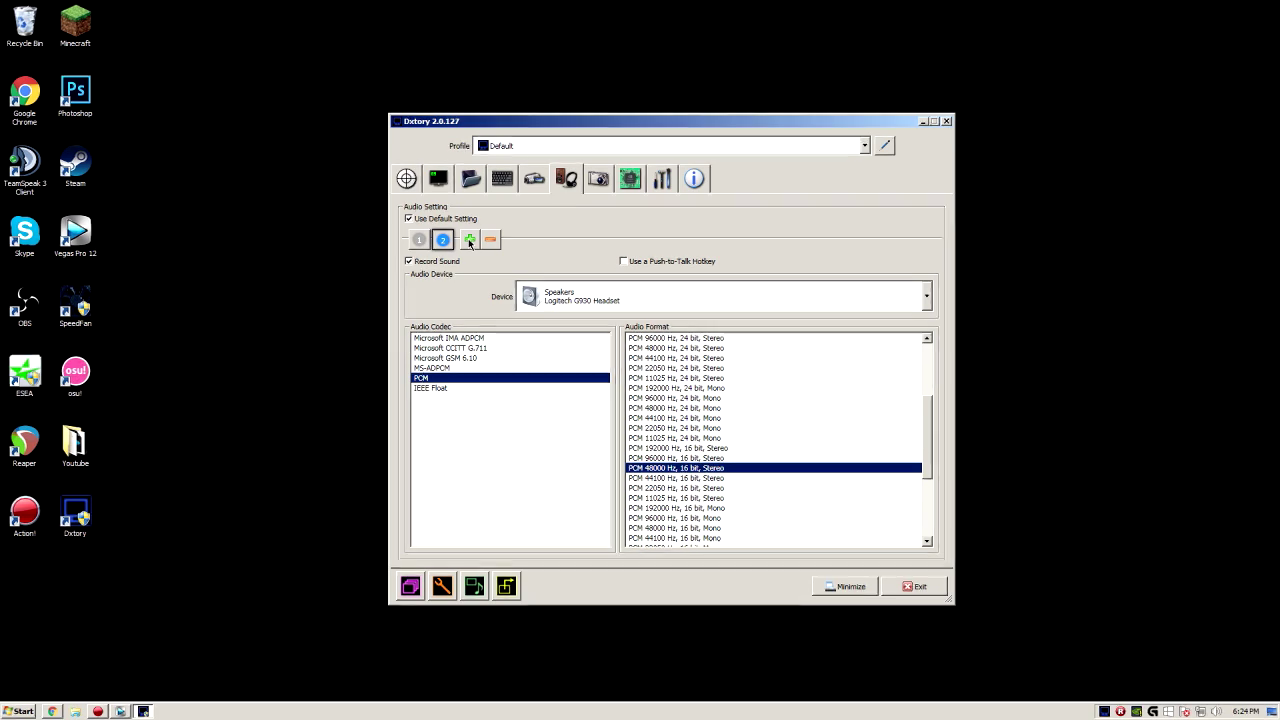
click(598, 180)
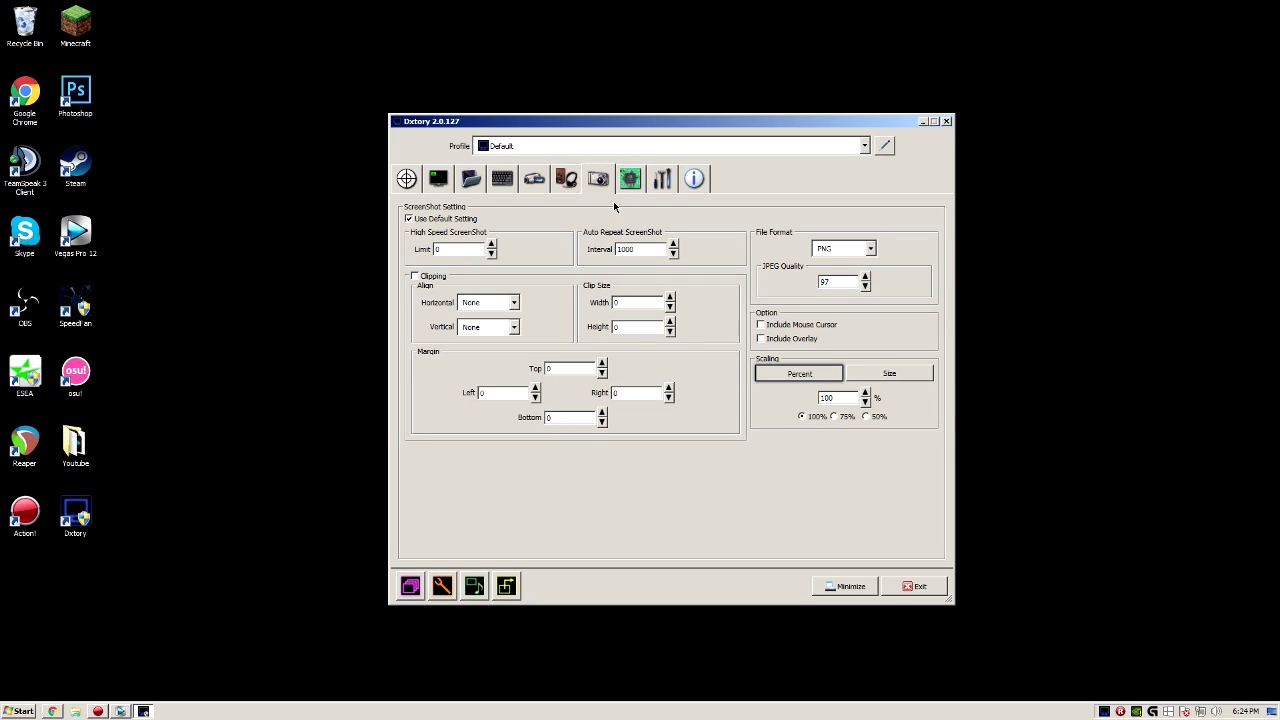
click(631, 179)
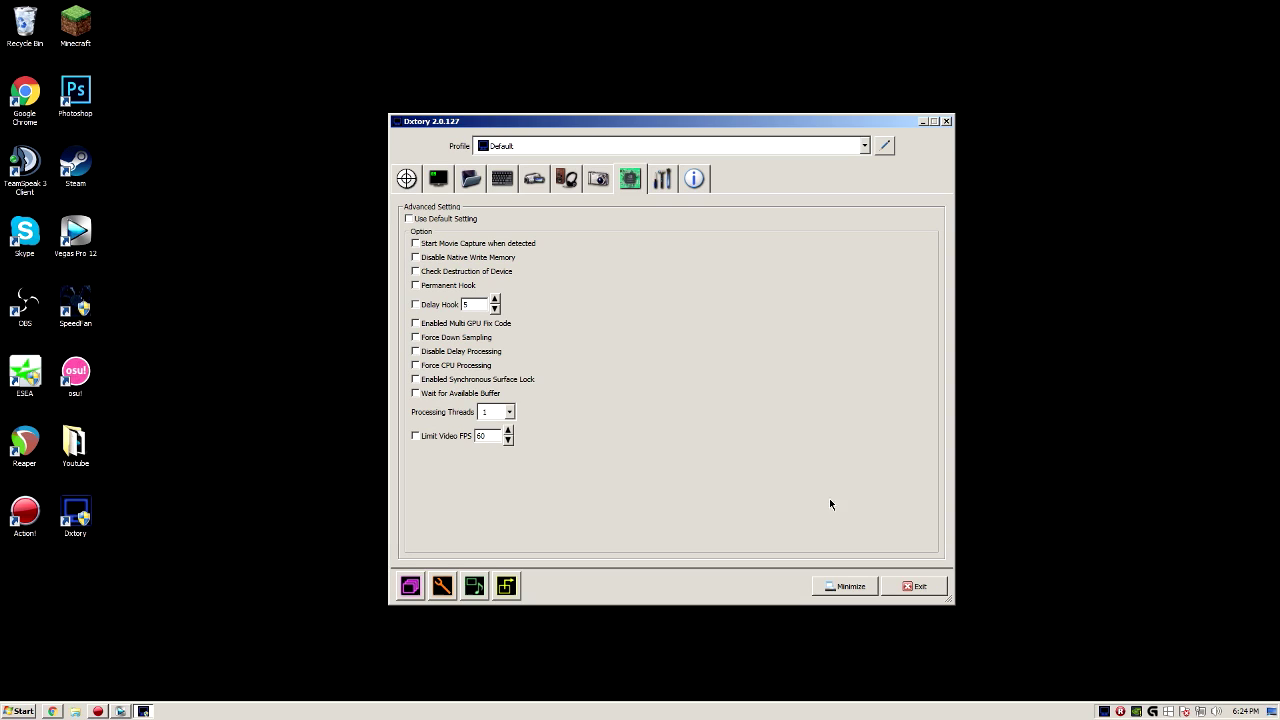
click(833, 590)
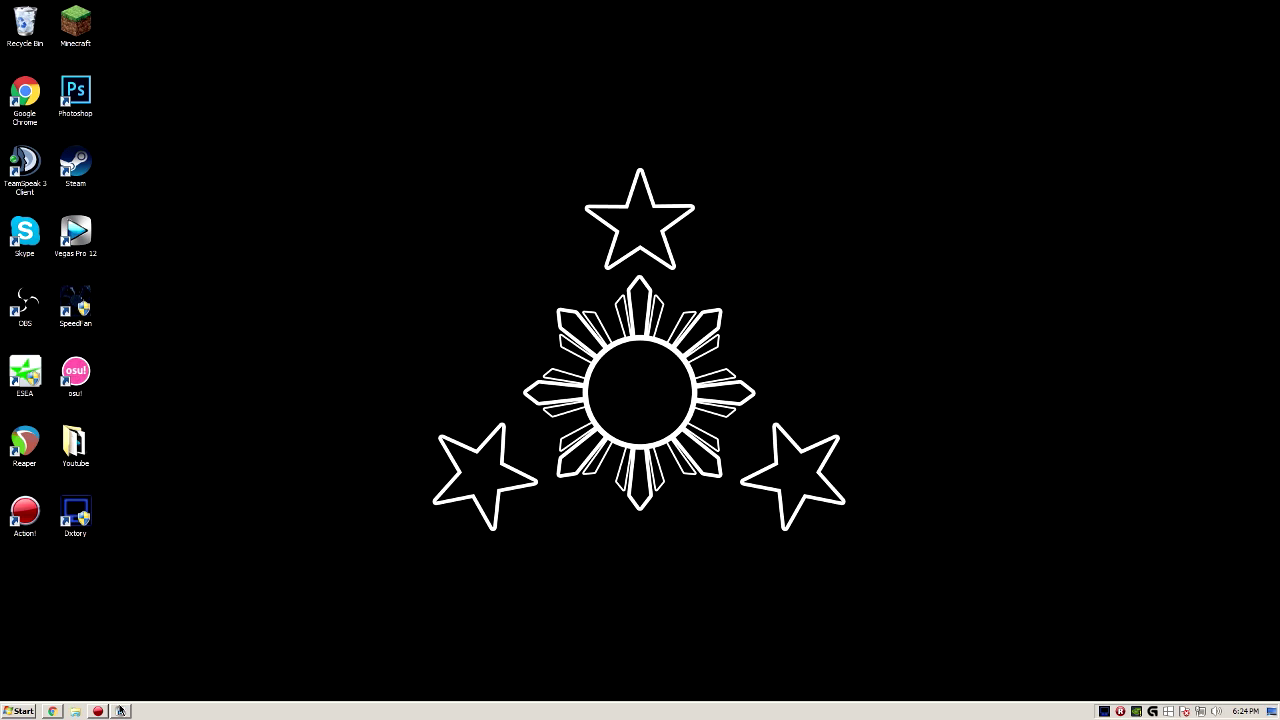
In Vegas Pro, select the whole project from end to start and choose File > Render As
click(120, 711)
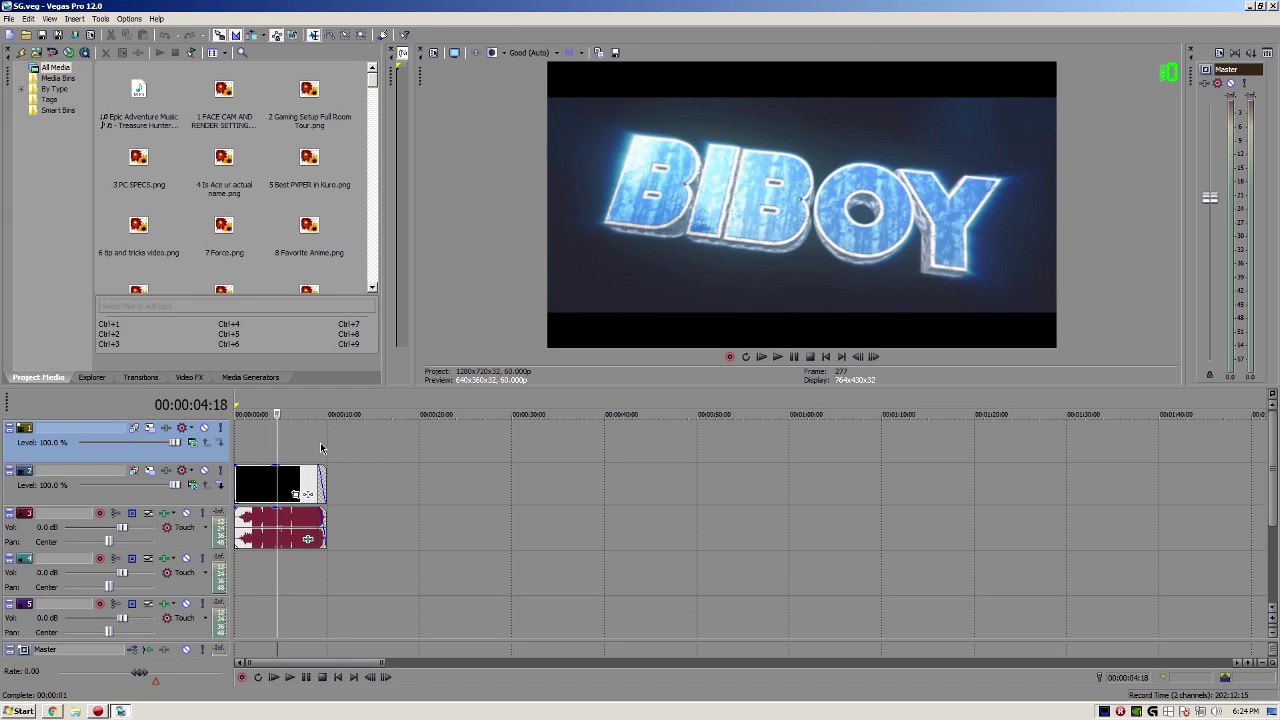
click(325, 452)
scroll(328, 452, up, 3)
click(587, 456)
drag(603, 455, 236, 455)
click(581, 450)
drag(604, 450, 236, 450)
click(8, 19)
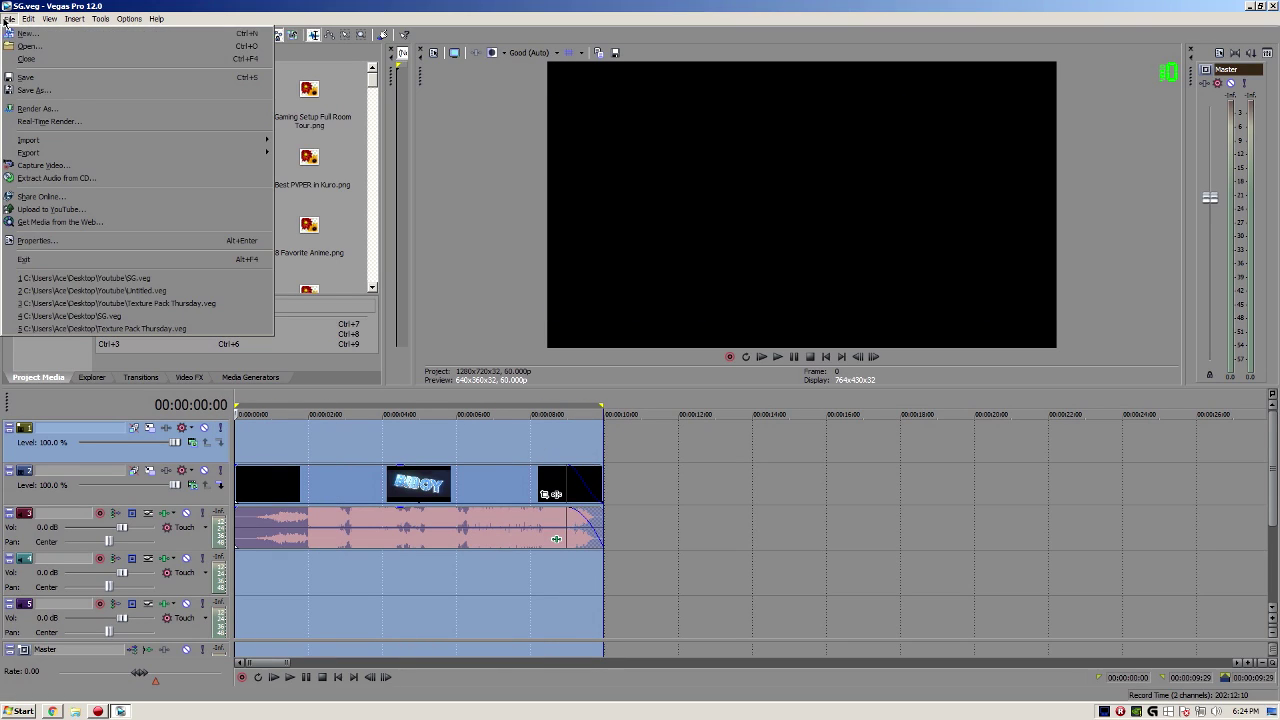
click(30, 108)
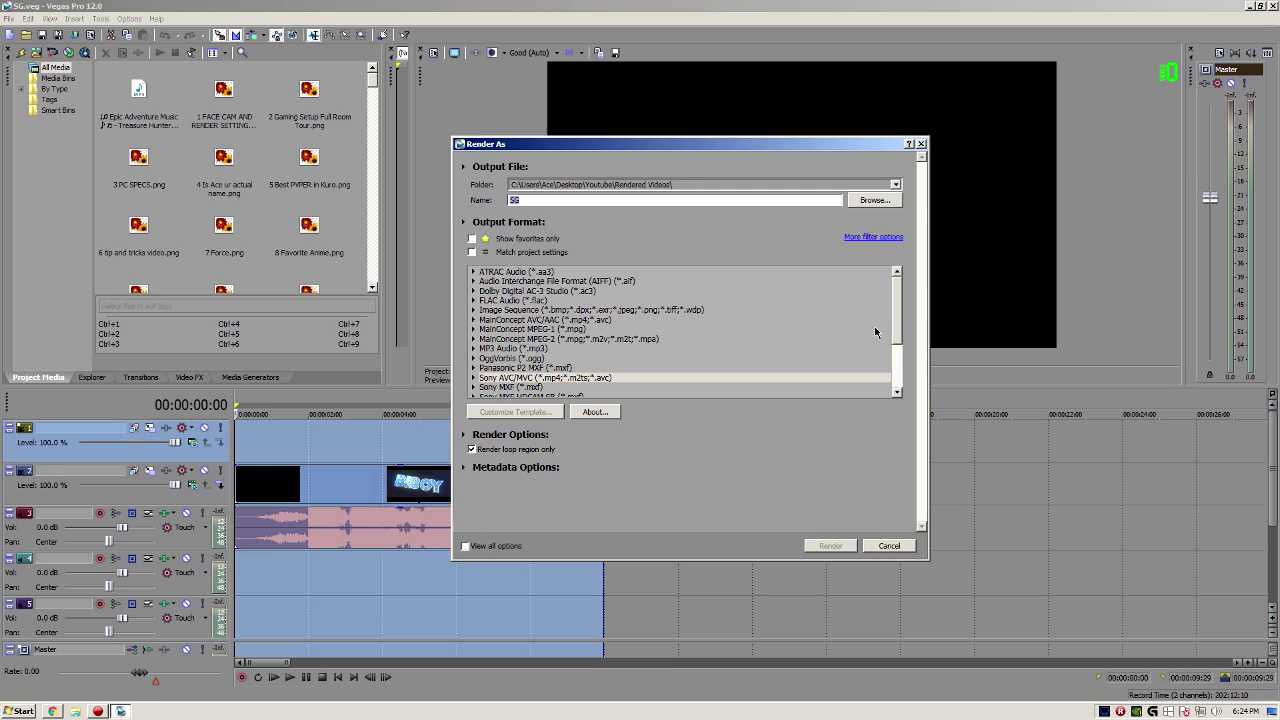
Choose the MainConcept AVC/AAC Internet HD 720p template and open its custom settings
click(550, 320)
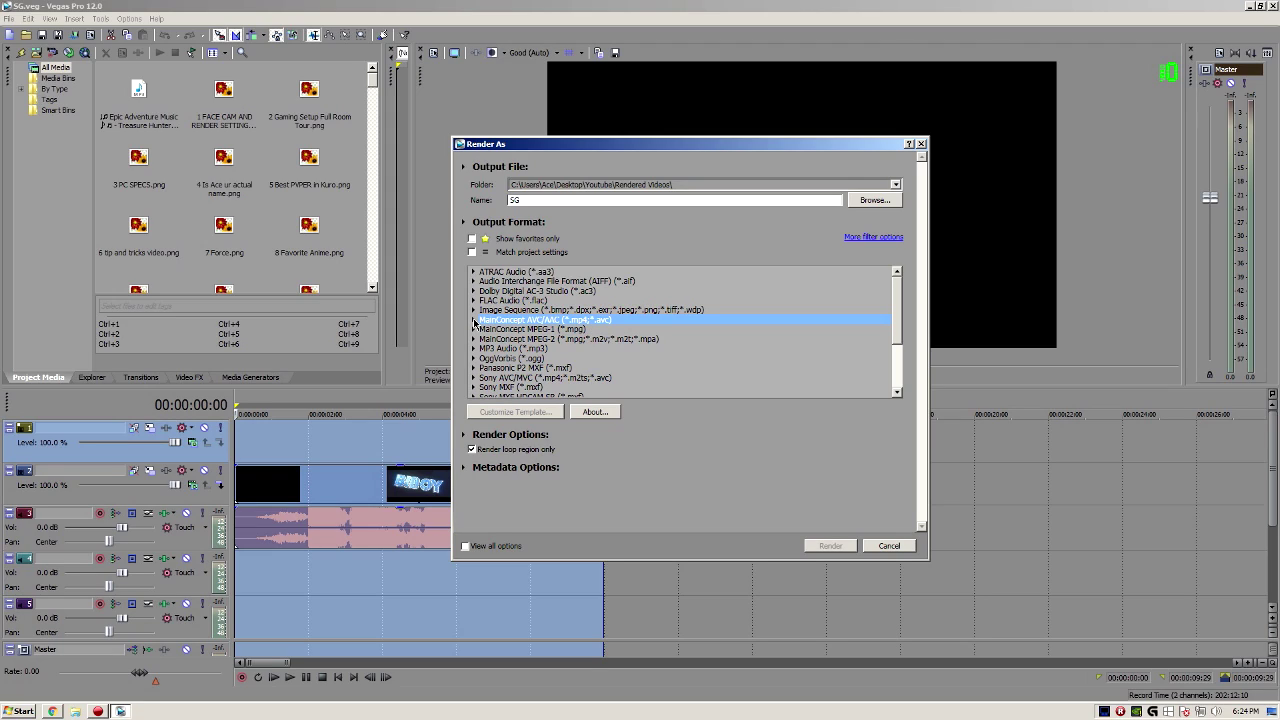
click(474, 321)
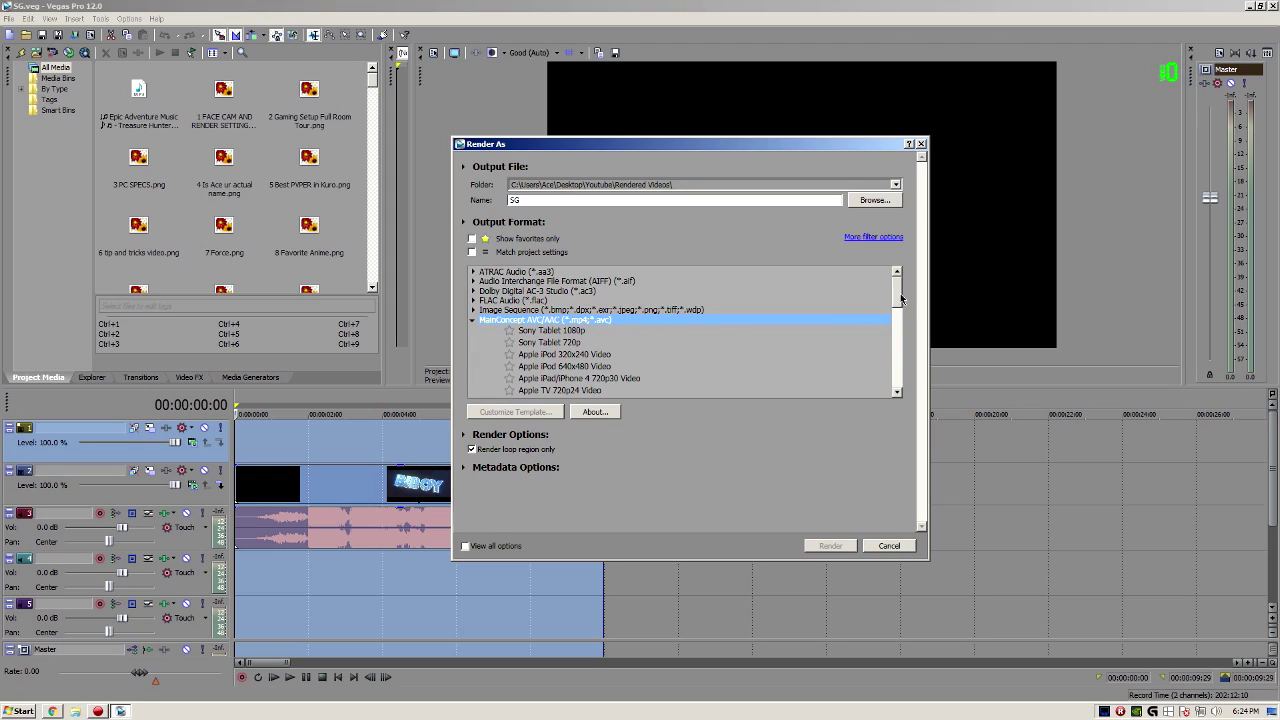
drag(901, 298, 905, 318)
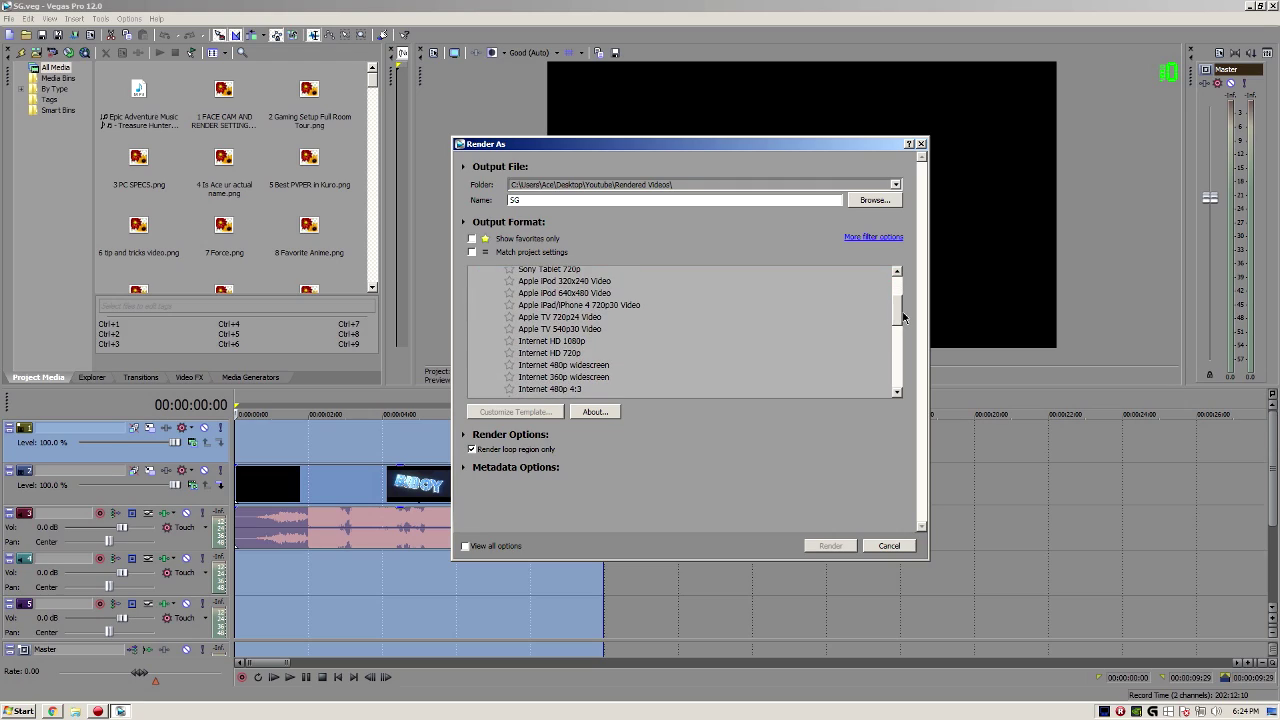
click(546, 355)
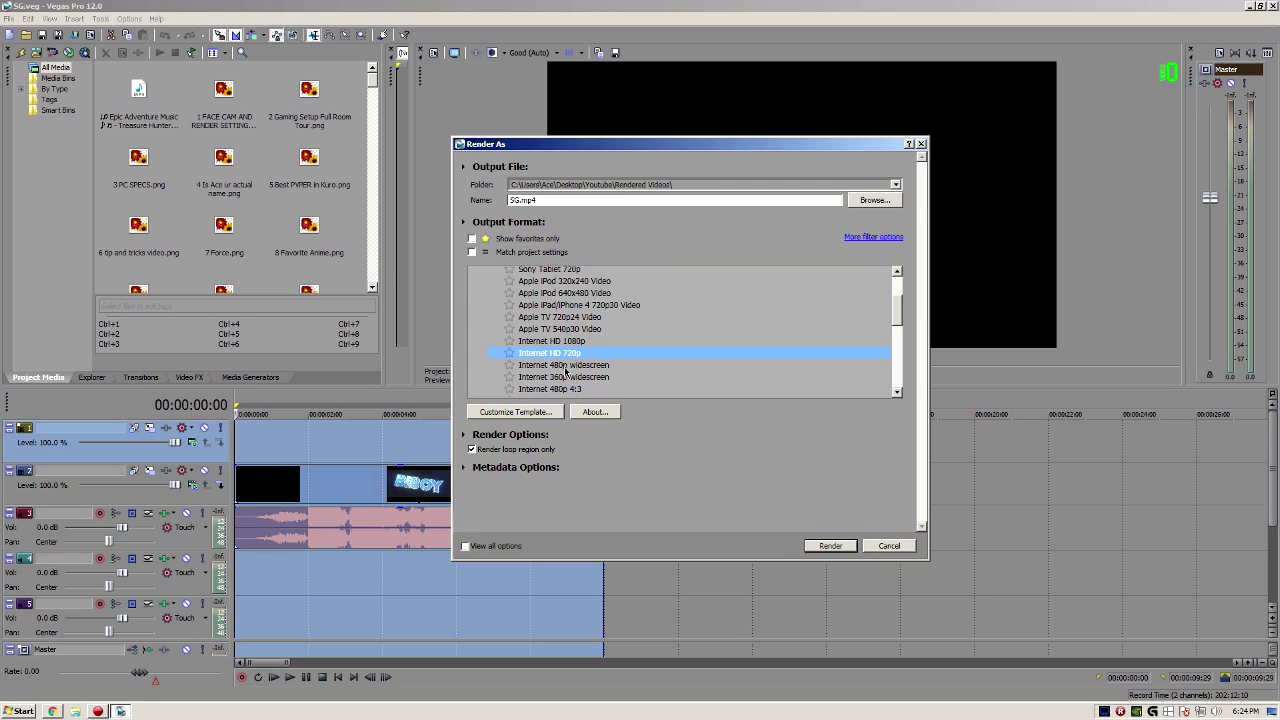
click(535, 413)
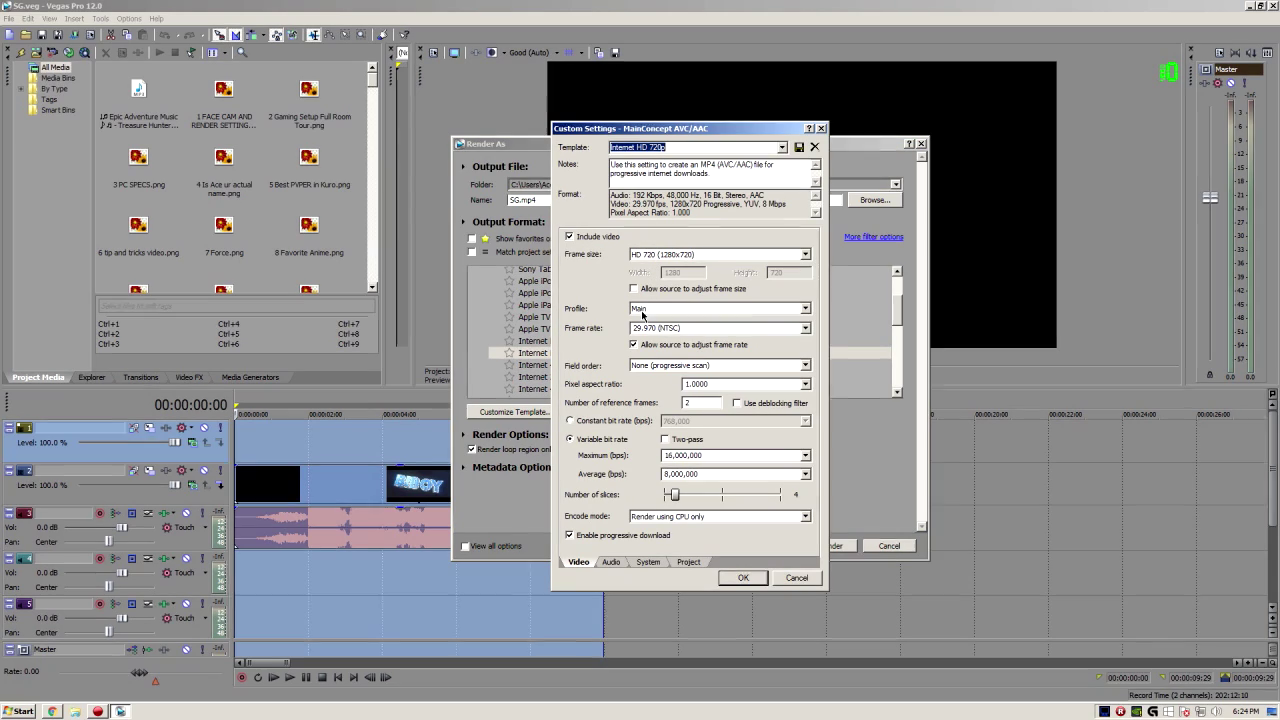
Set the template's frame rate to 60 fps
click(806, 330)
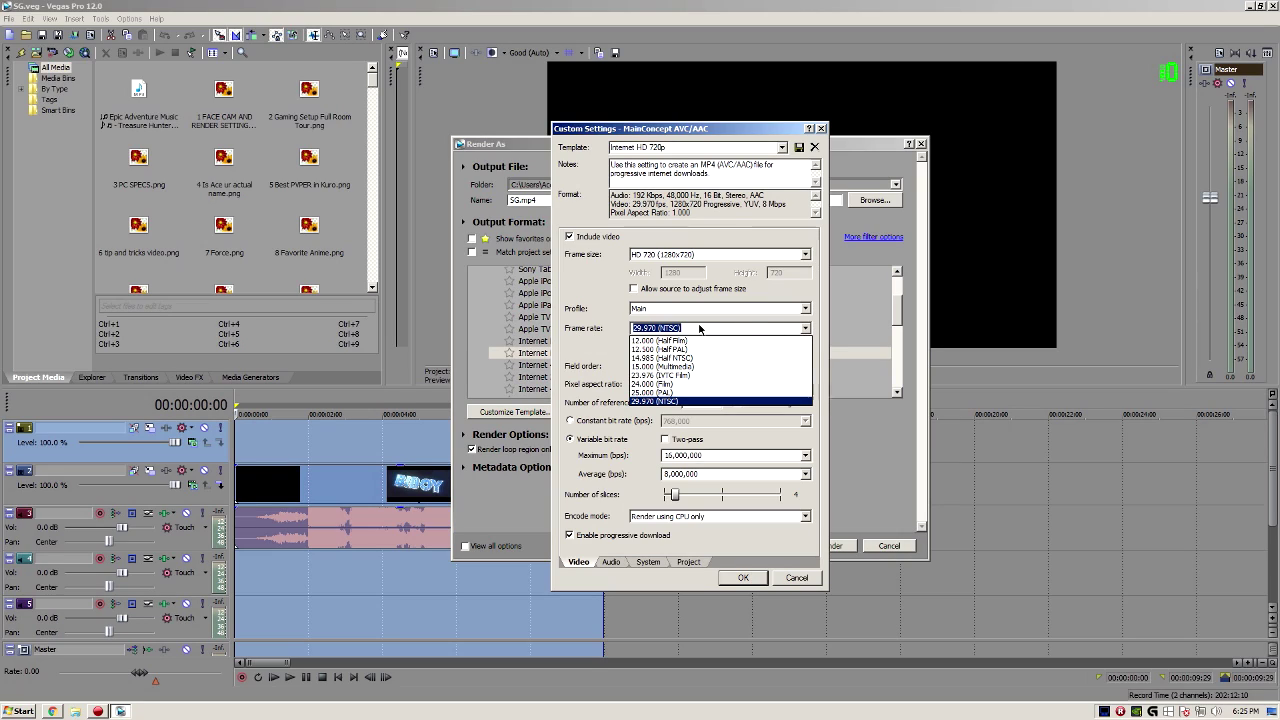
text(60)
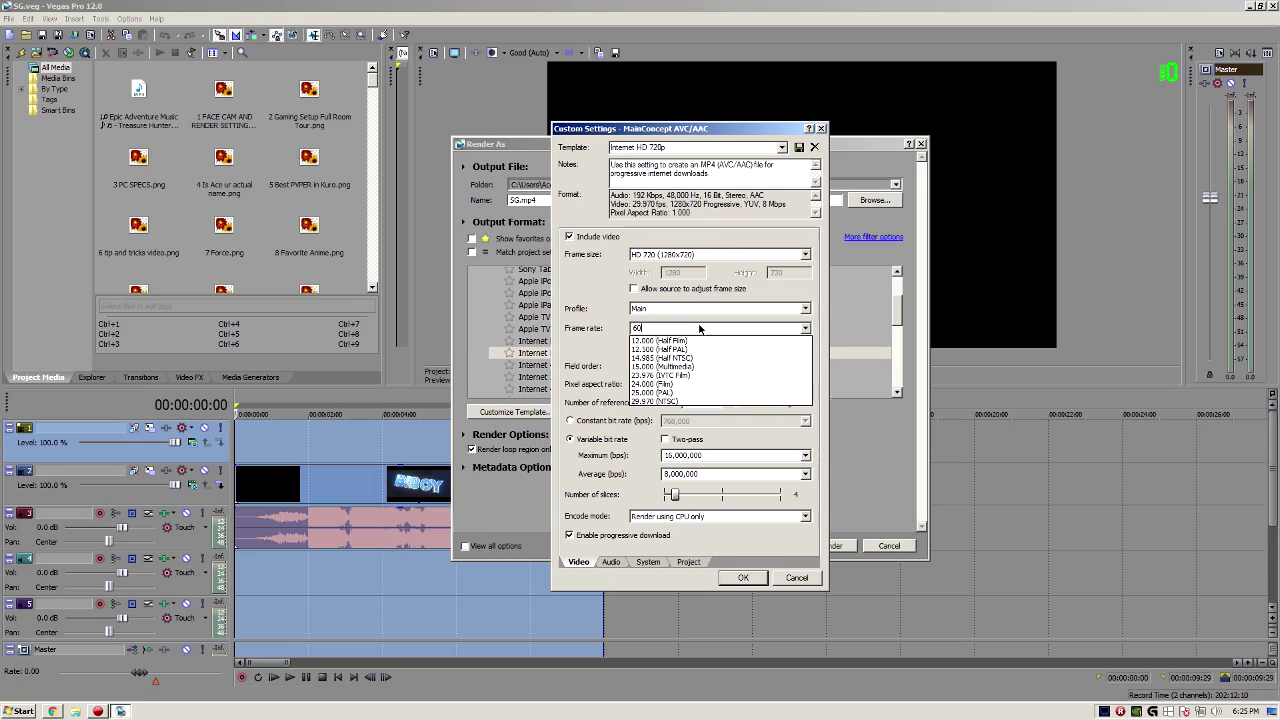
key(Return)
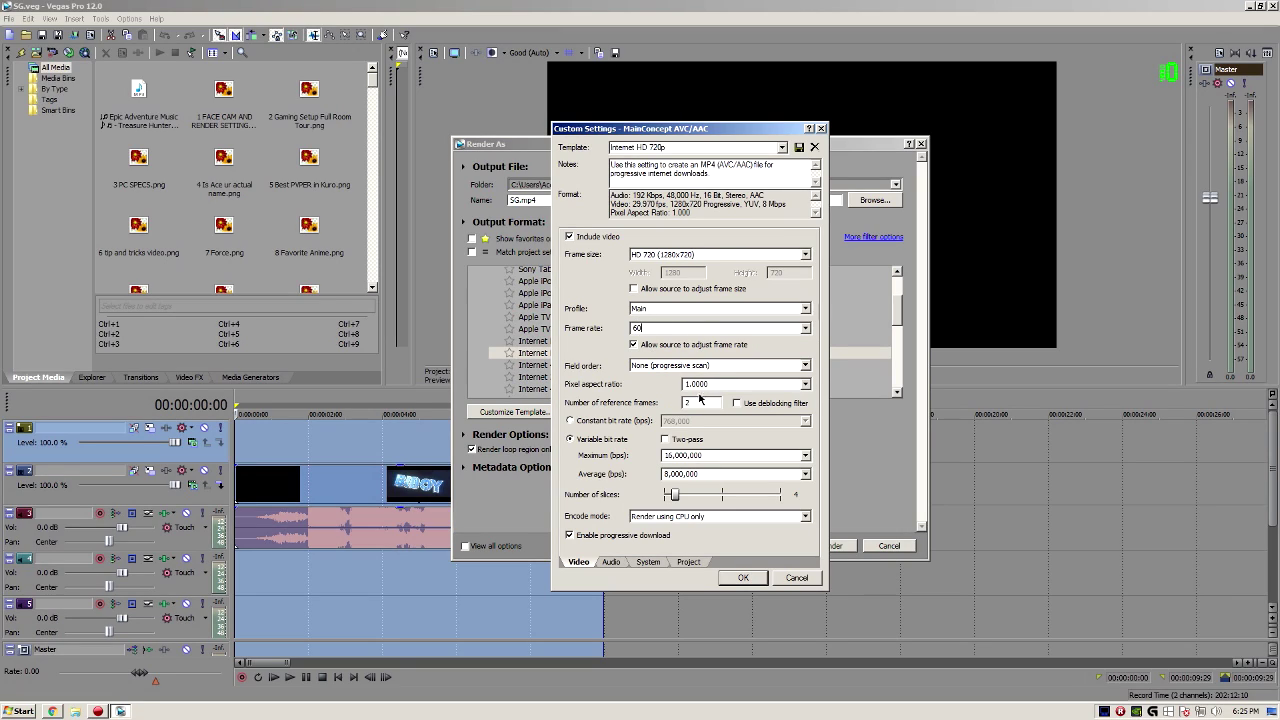
Use constant bit rate encoding at 20,000,000 bps
click(606, 423)
click(806, 422)
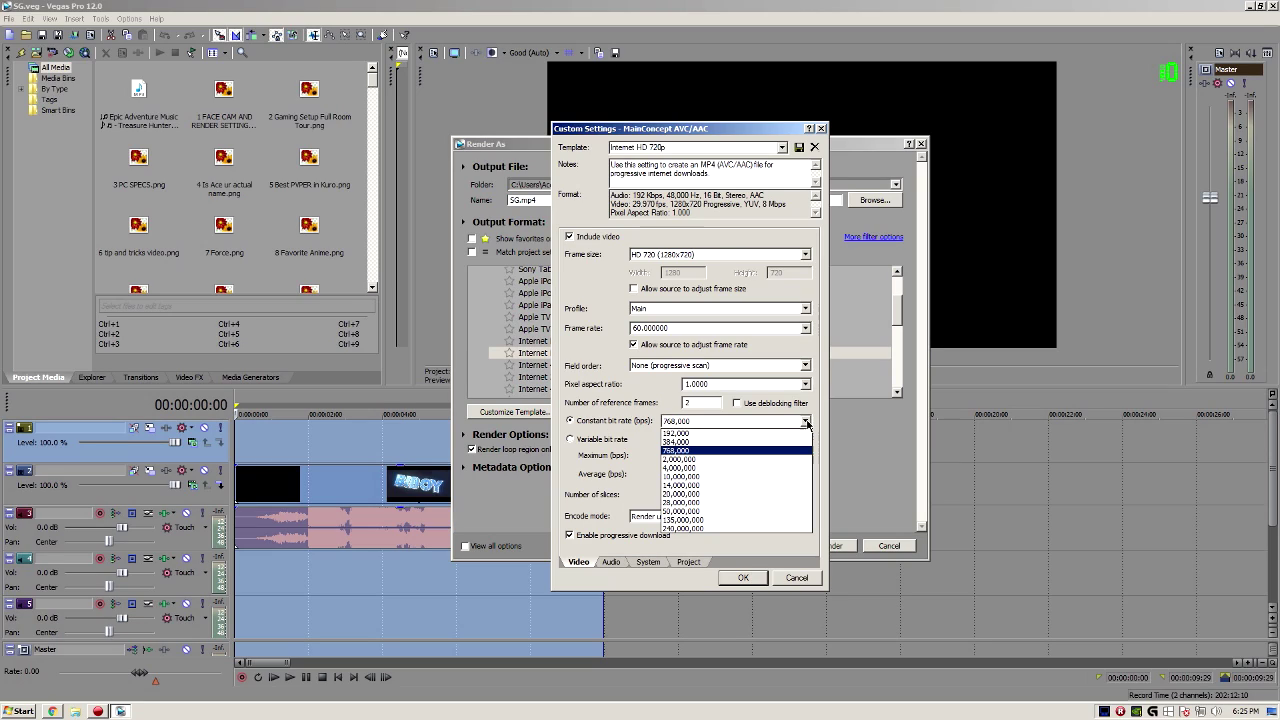
click(722, 493)
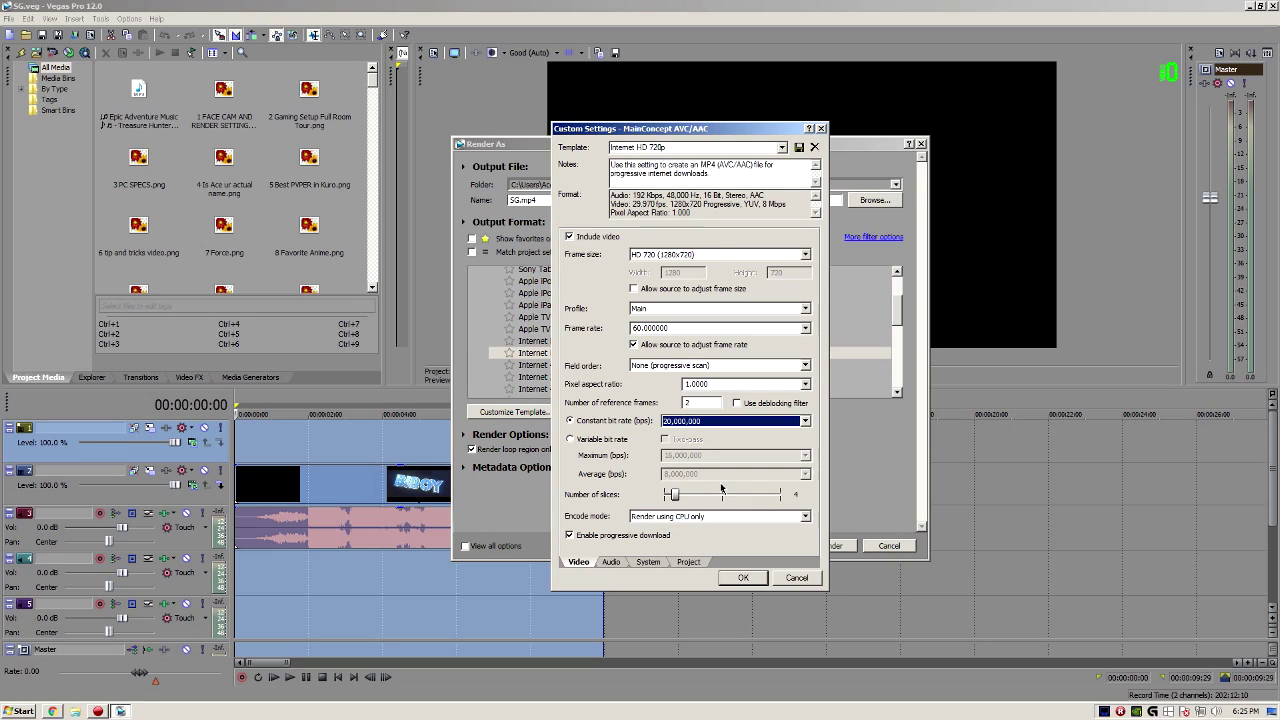
click(614, 441)
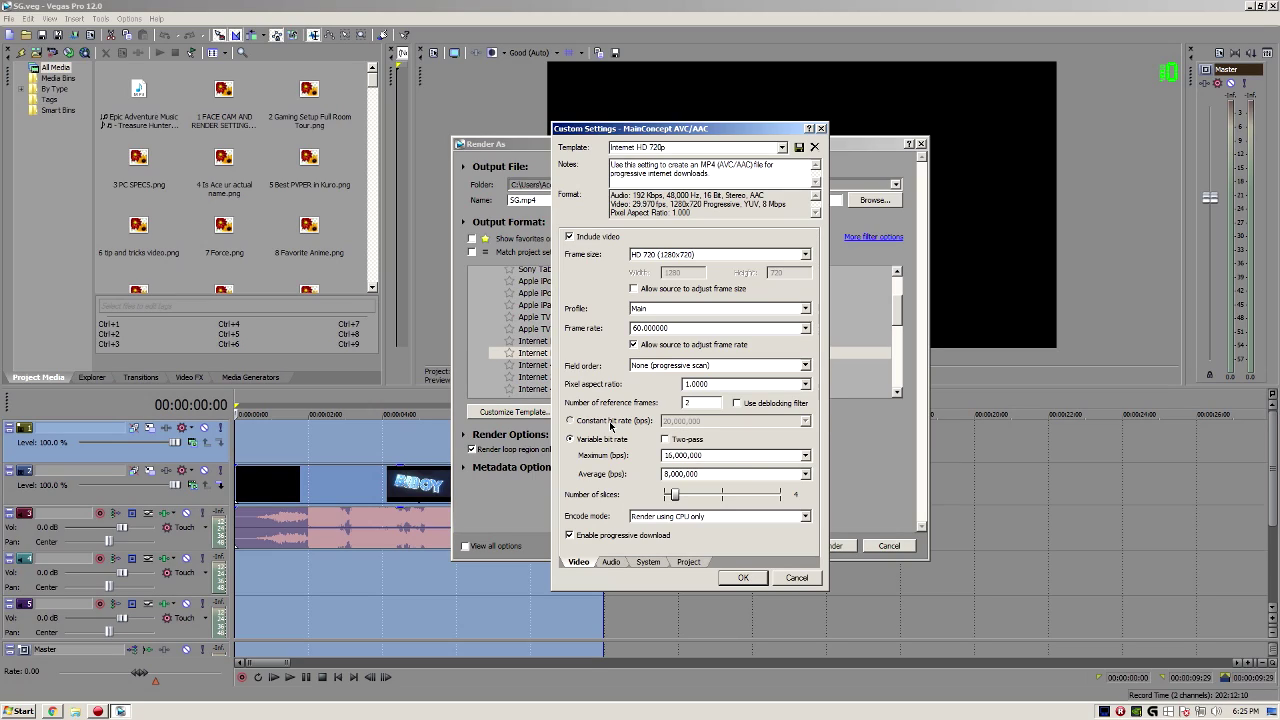
click(610, 424)
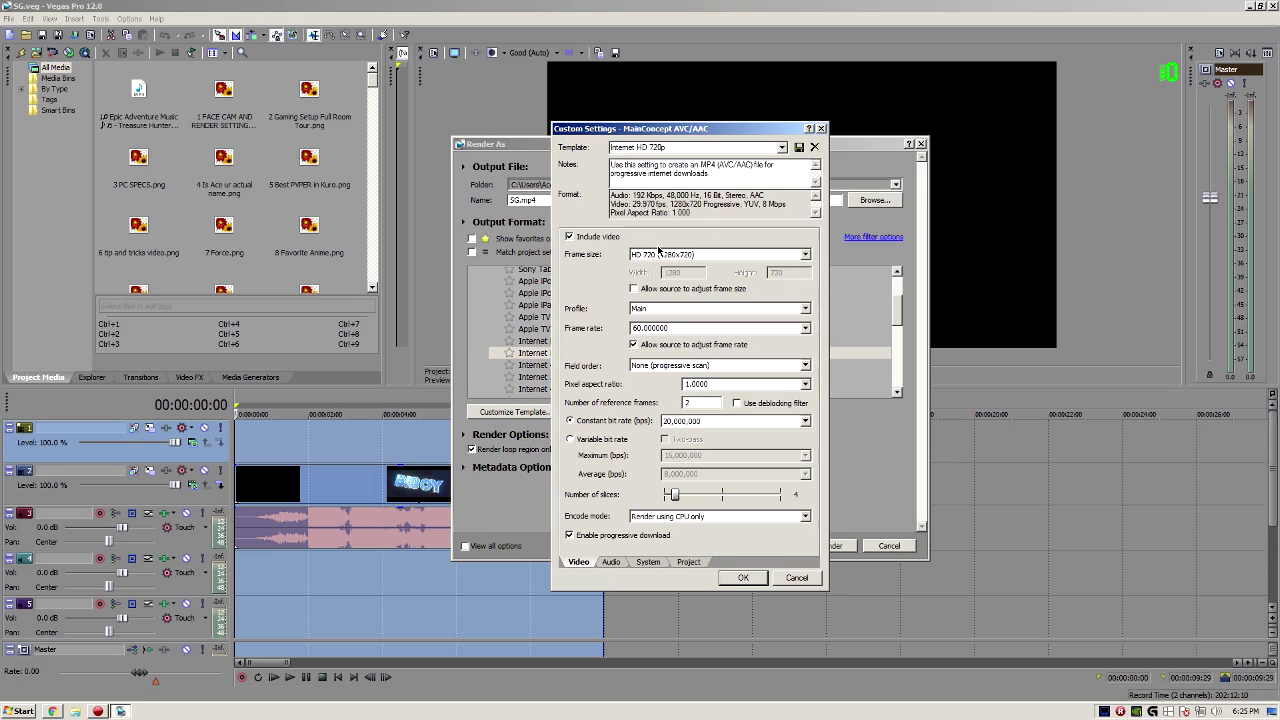
Set Video rendering quality to Best on the Project tab and apply the custom settings
click(610, 562)
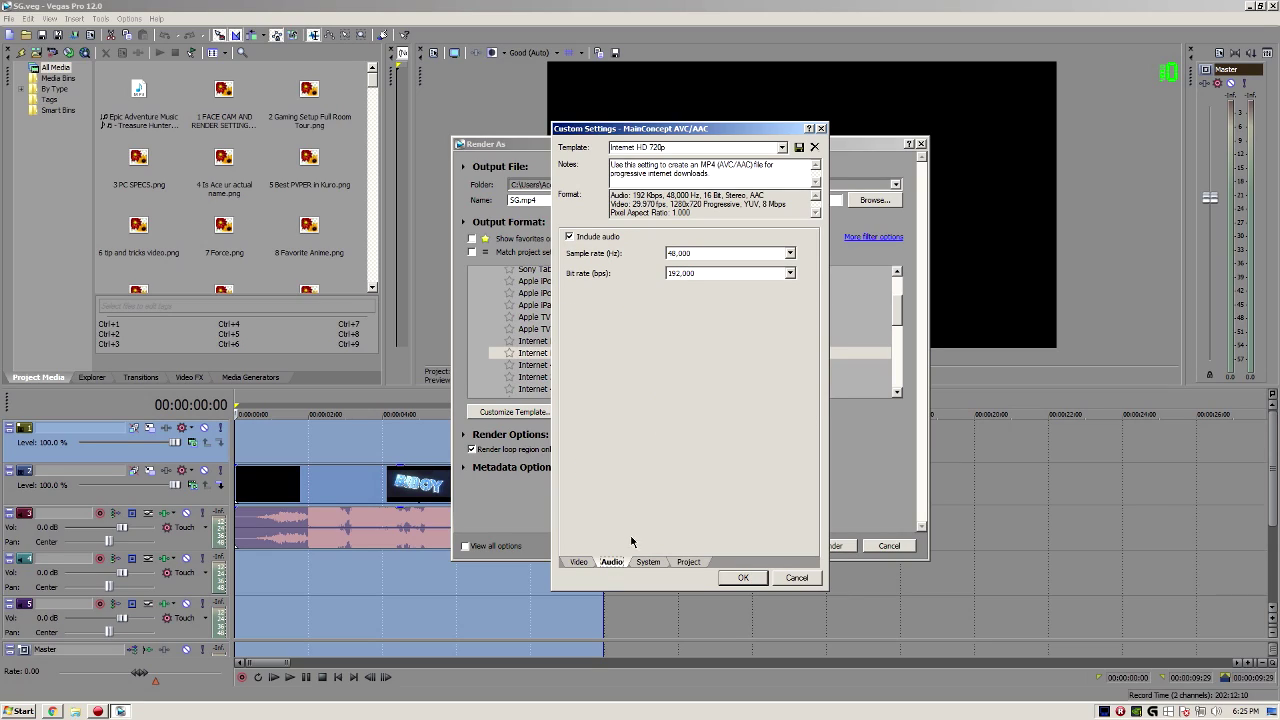
click(649, 562)
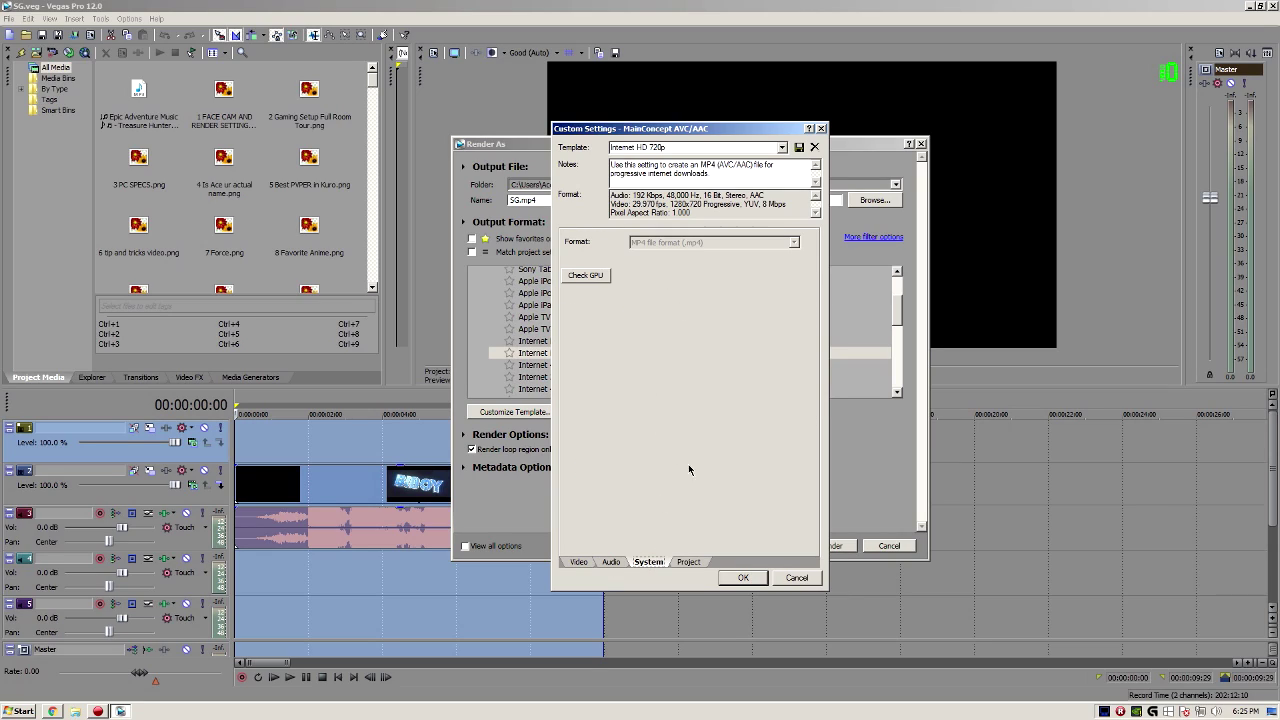
click(688, 562)
click(716, 261)
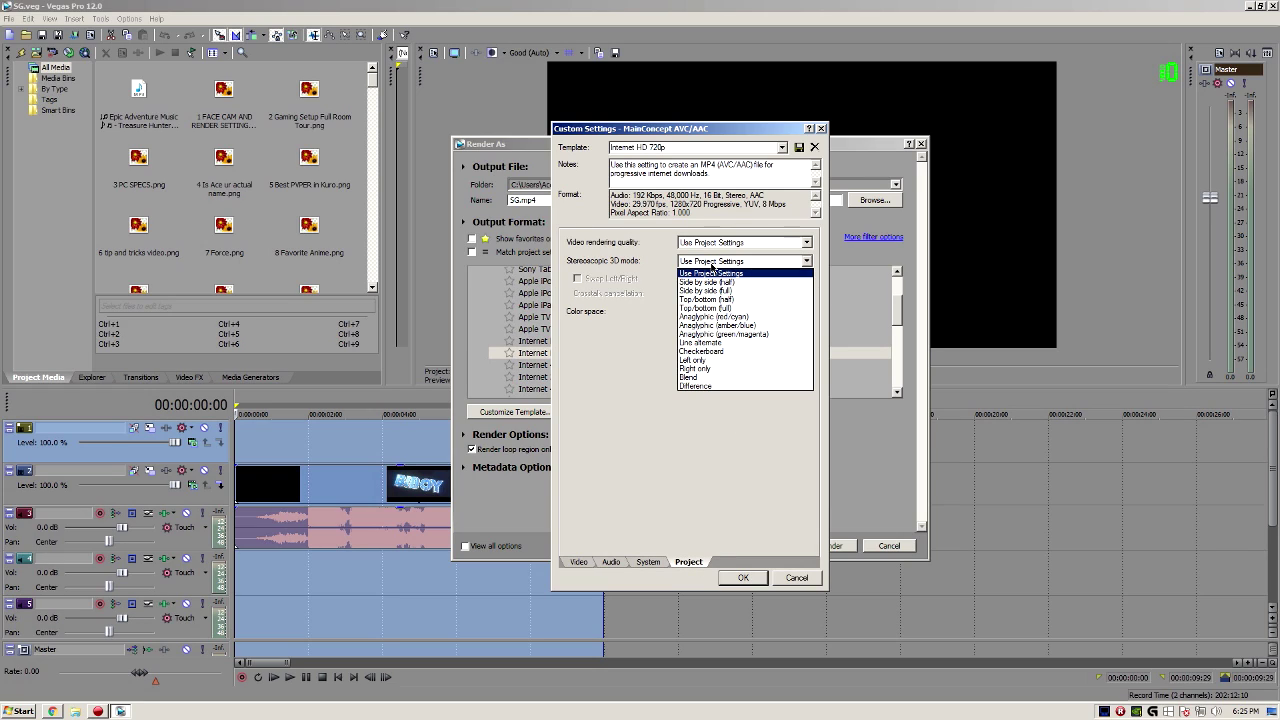
click(714, 244)
click(714, 244)
click(697, 294)
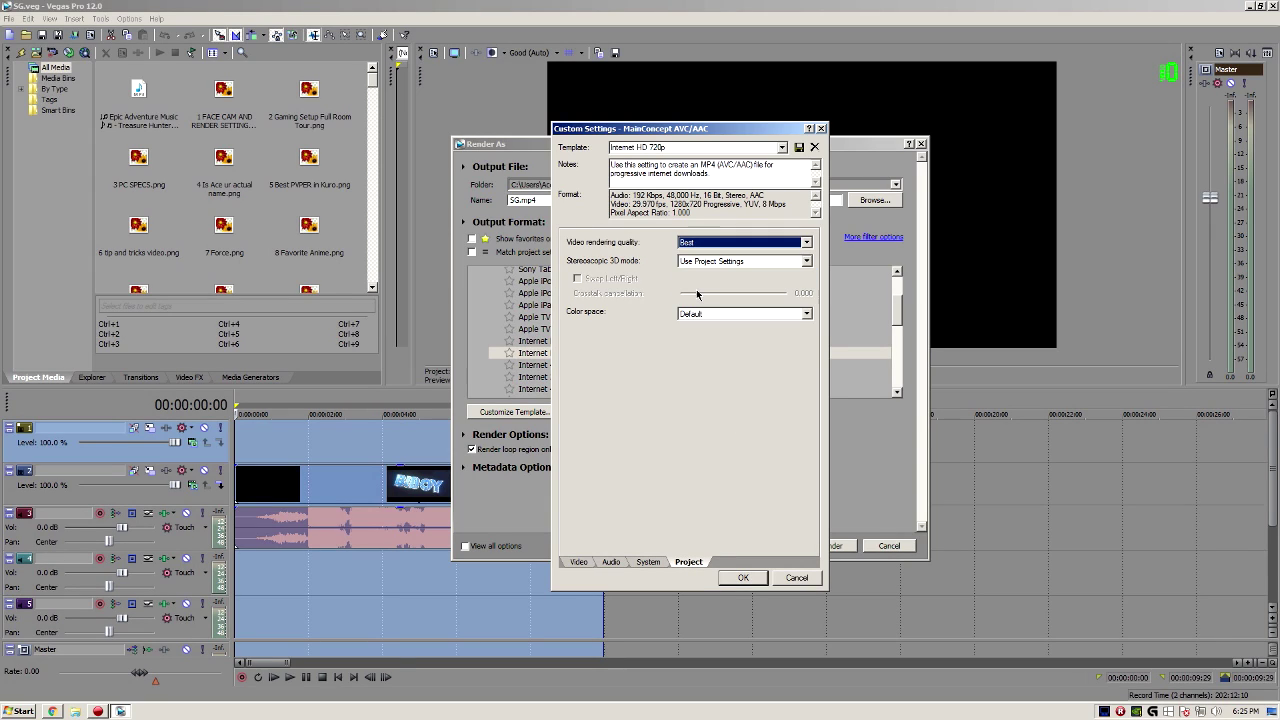
click(743, 577)
Select the saved Render Settings template and bring up its custom settings
scroll(640, 360, down, 2)
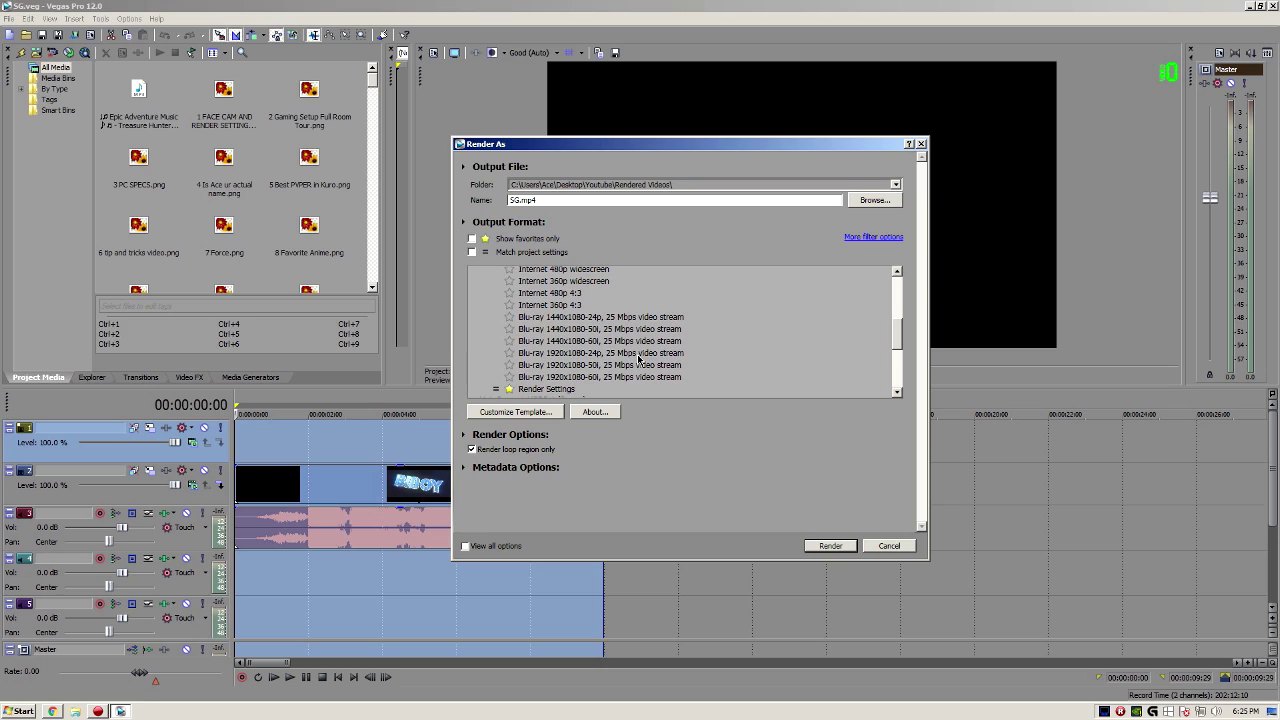
scroll(600, 350, up, 1)
scroll(520, 323, down, 2)
scroll(545, 370, up, 3)
scroll(576, 328, down, 1)
scroll(576, 328, down, 2)
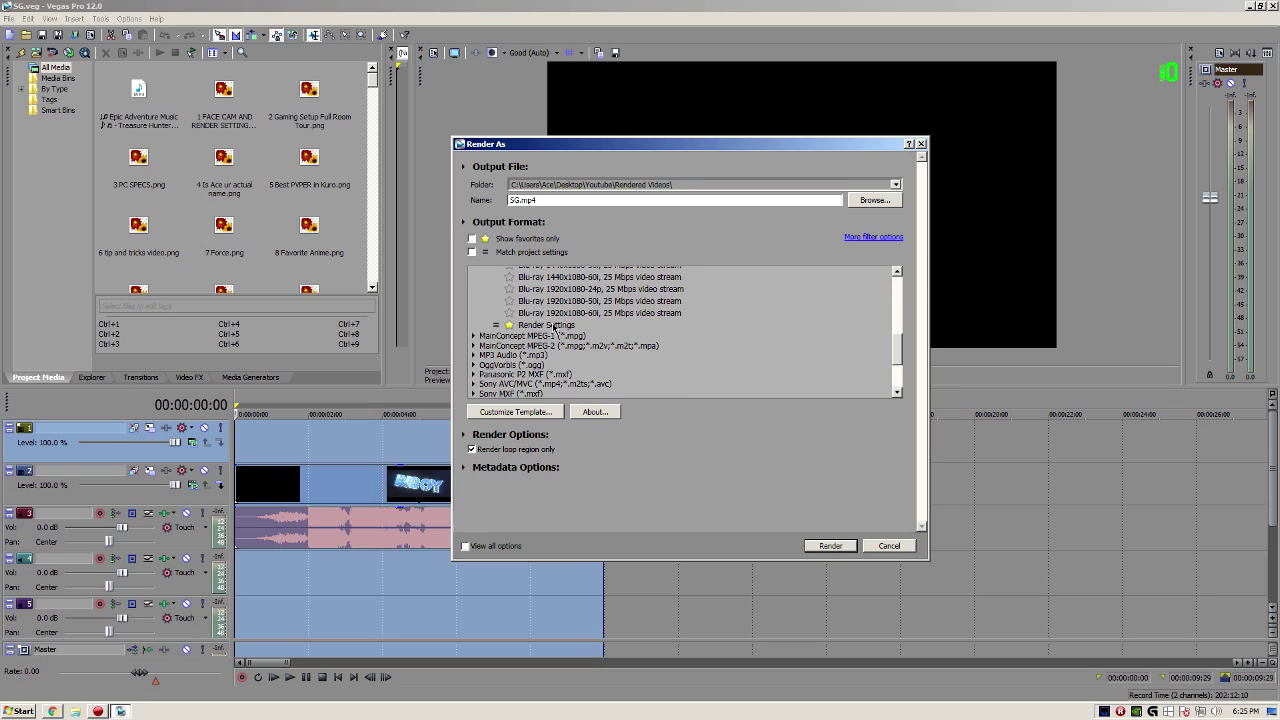
click(550, 325)
click(546, 413)
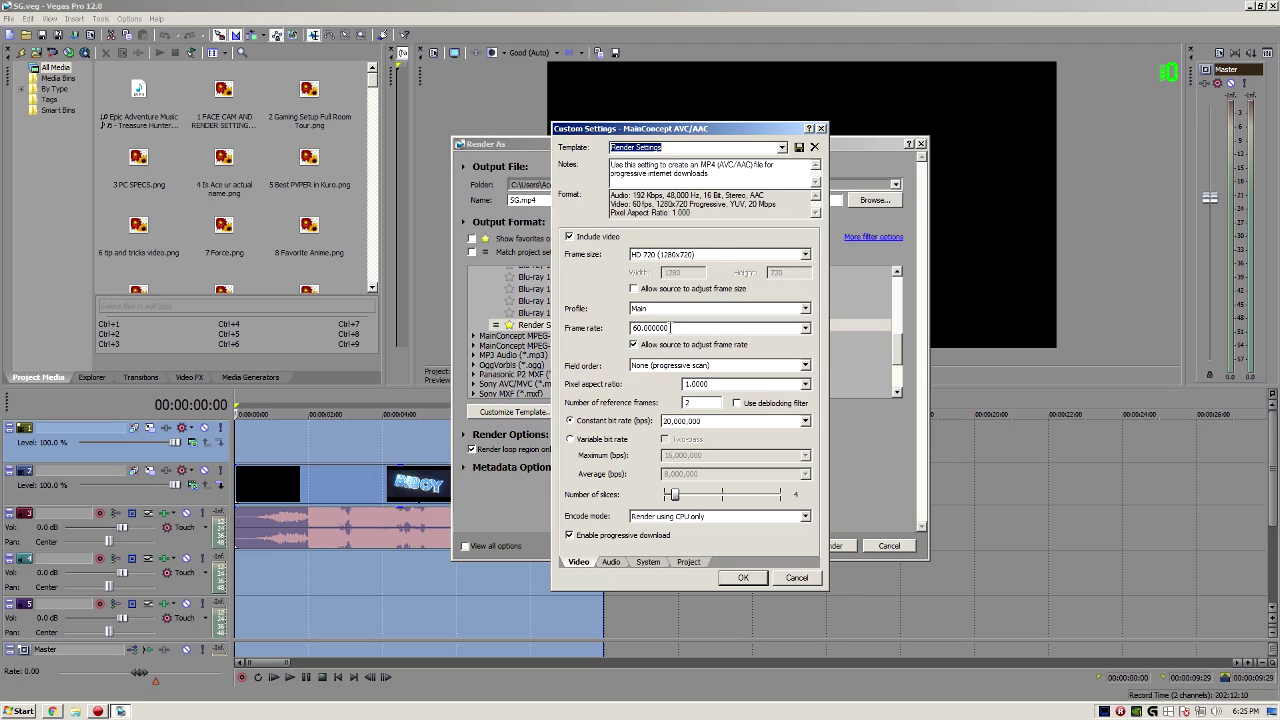
Verify 60 fps, 20,000,000 bps constant bit rate and Best quality, then cancel
click(670, 328)
click(699, 421)
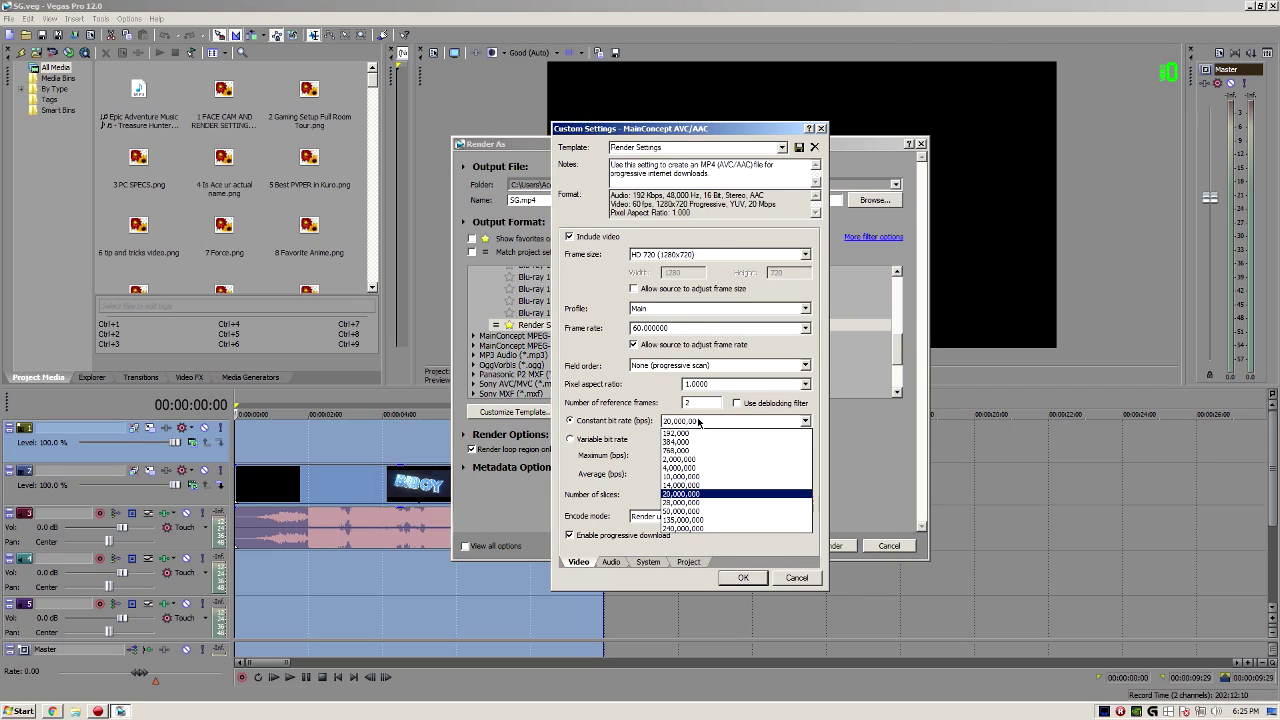
click(677, 508)
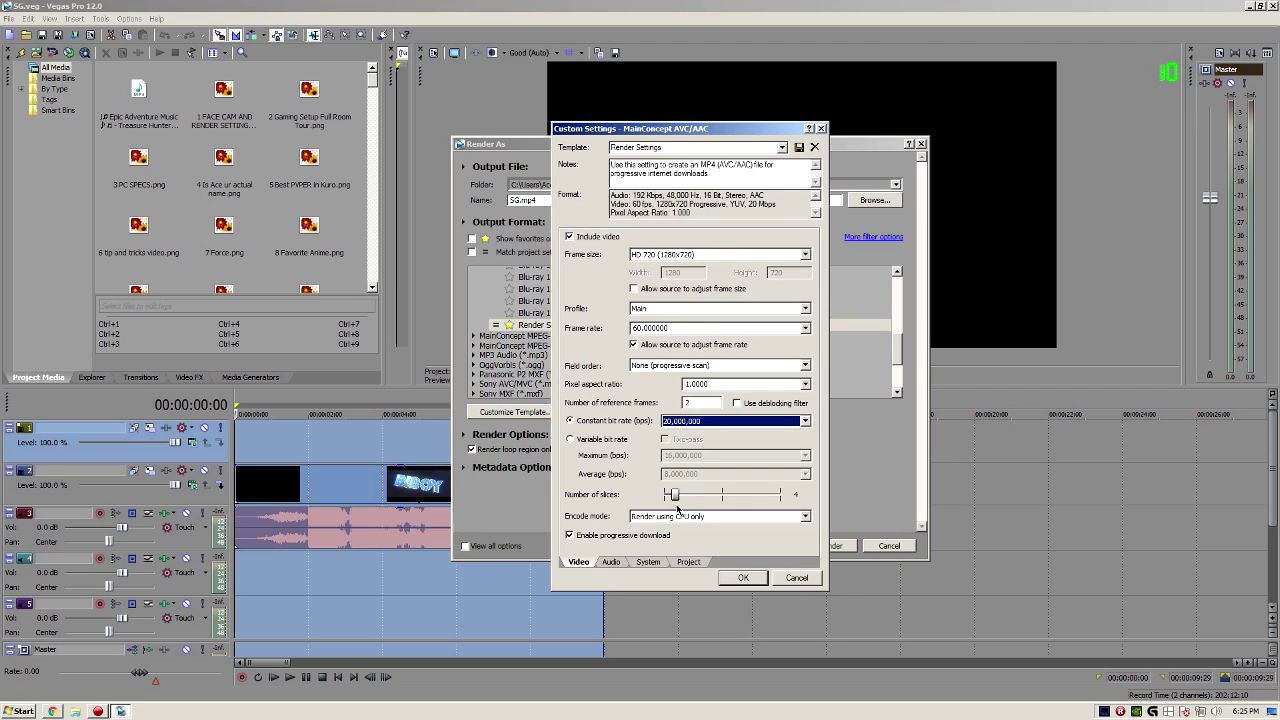
click(688, 561)
click(710, 244)
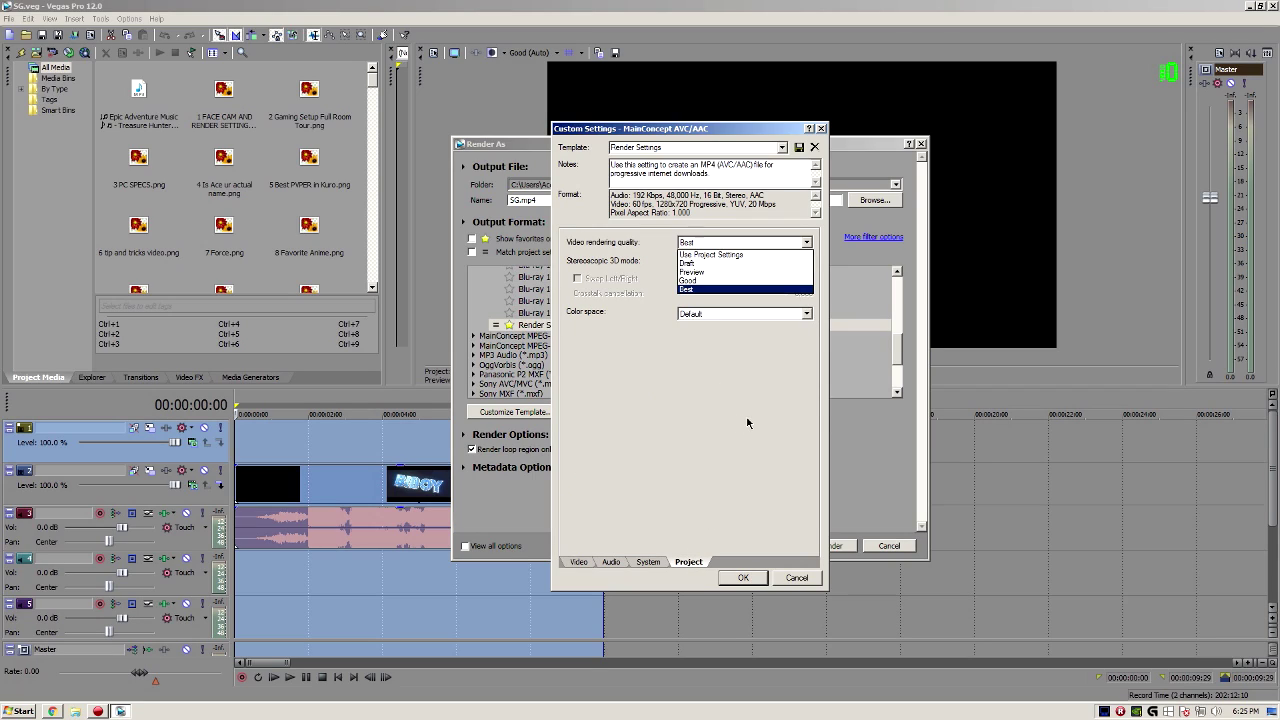
click(750, 424)
click(794, 577)
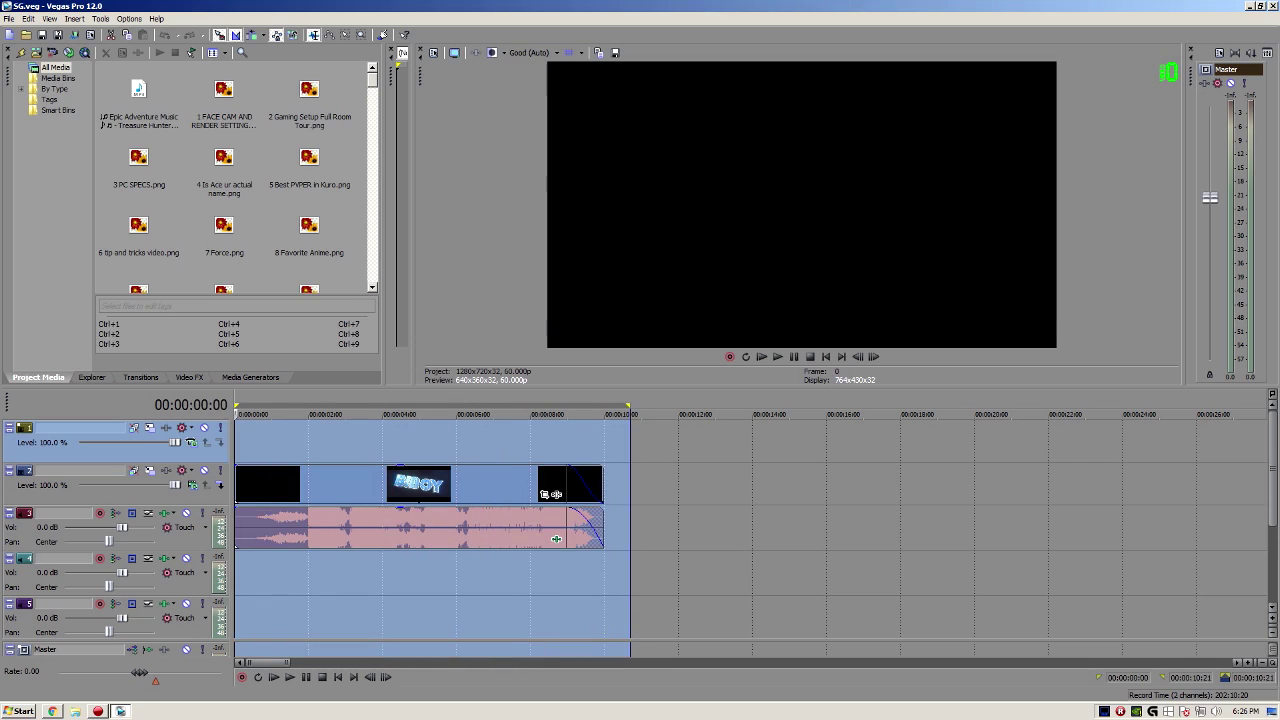
Clear the timeline loop region and preview the project frame at 00:00:09:01
click(621, 446)
drag(609, 445, 237, 447)
click(569, 447)
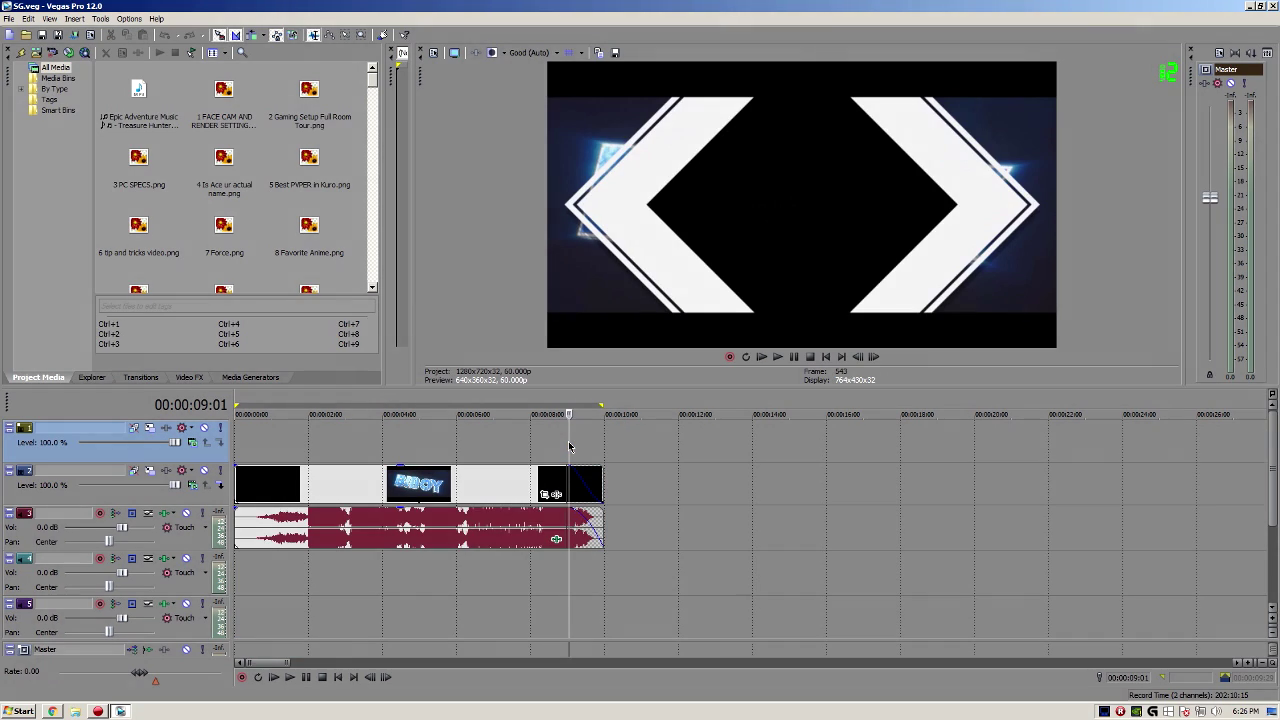